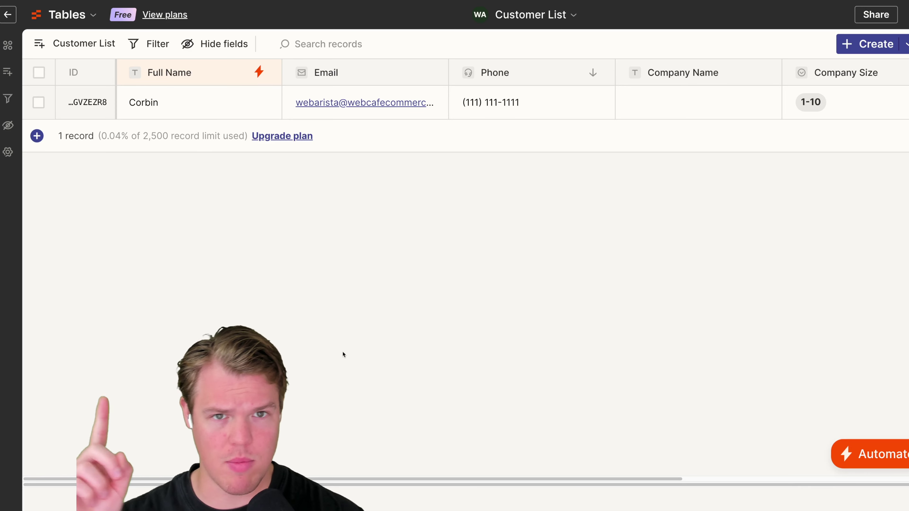
# - Add four new records to the Customer List table
pyautogui.click(37, 136)
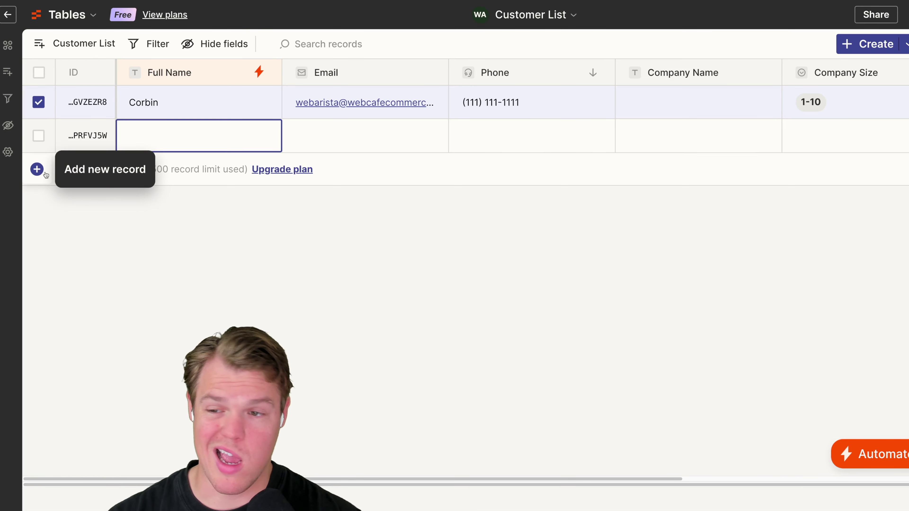
pyautogui.click(37, 170)
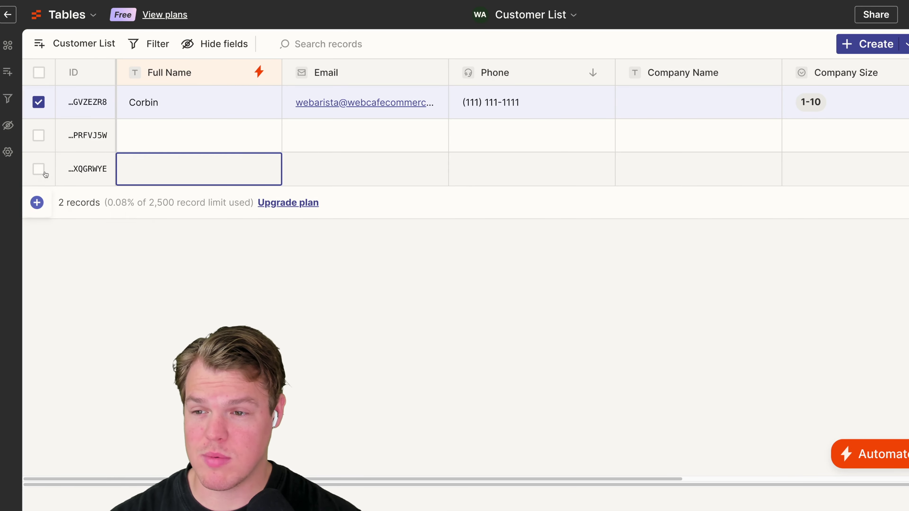
pyautogui.click(37, 203)
pyautogui.click(36, 234)
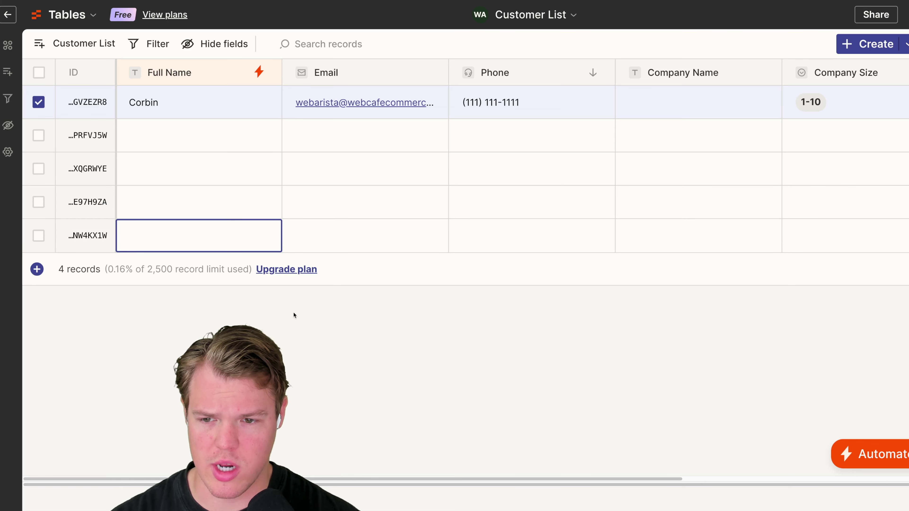
# - Fill in a first name for each of the four new records, then select the wrong name in the first email
pyautogui.click(229, 139)
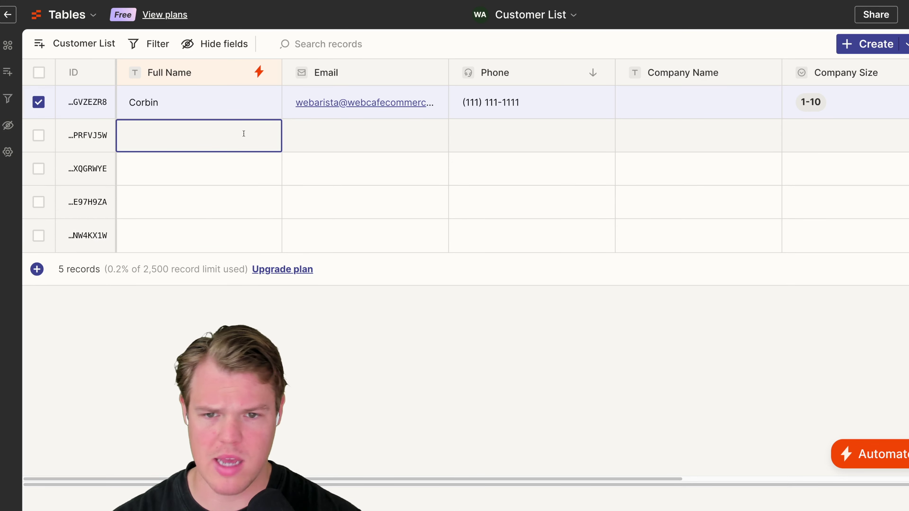
pyautogui.write('Sam')
pyautogui.click(234, 157)
pyautogui.write('Adam')
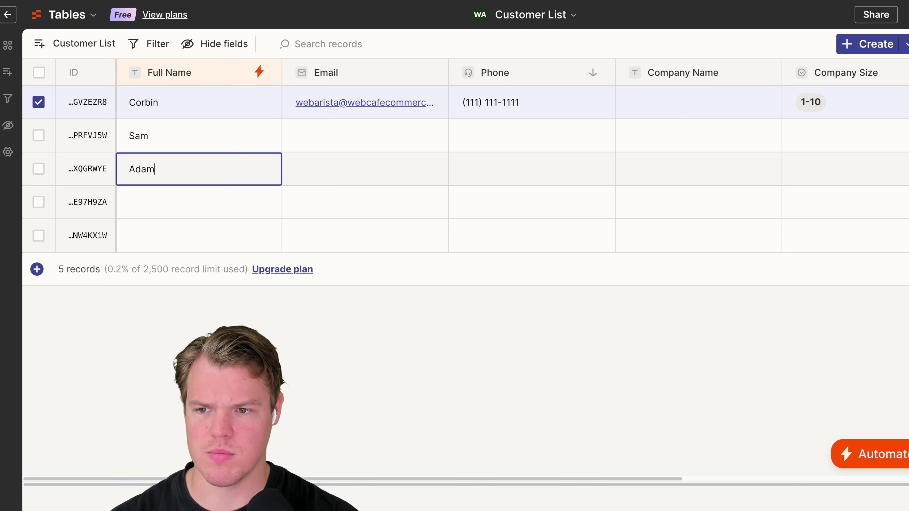
pyautogui.click(204, 203)
pyautogui.write('Ashley')
pyautogui.click(205, 238)
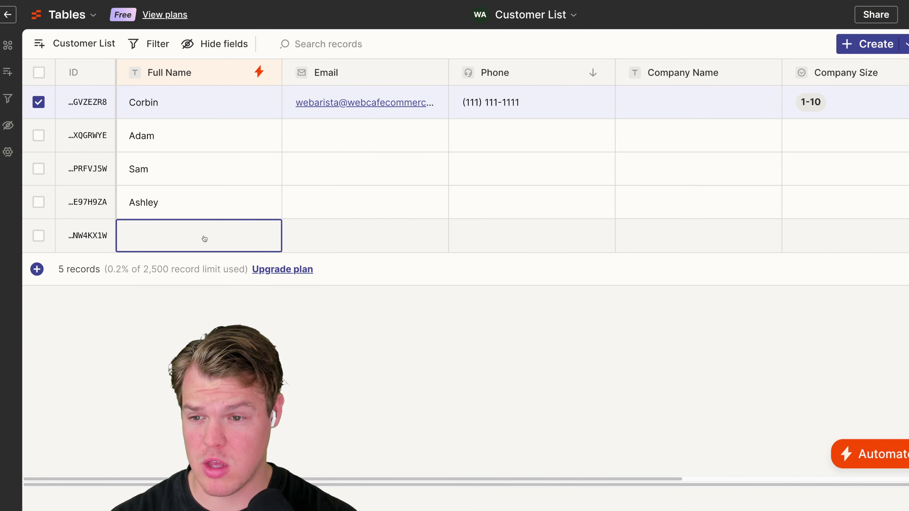
pyautogui.write('Jennif')
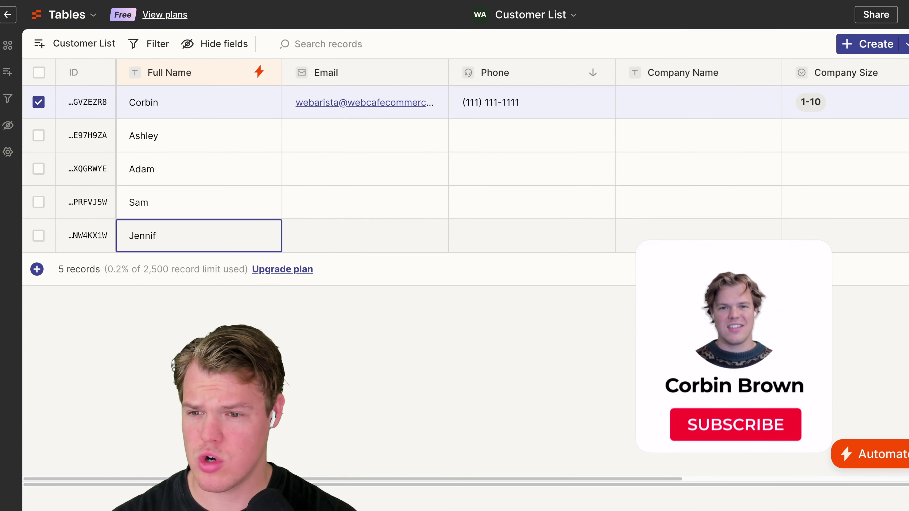
pyautogui.write('er')
pyautogui.click(339, 128)
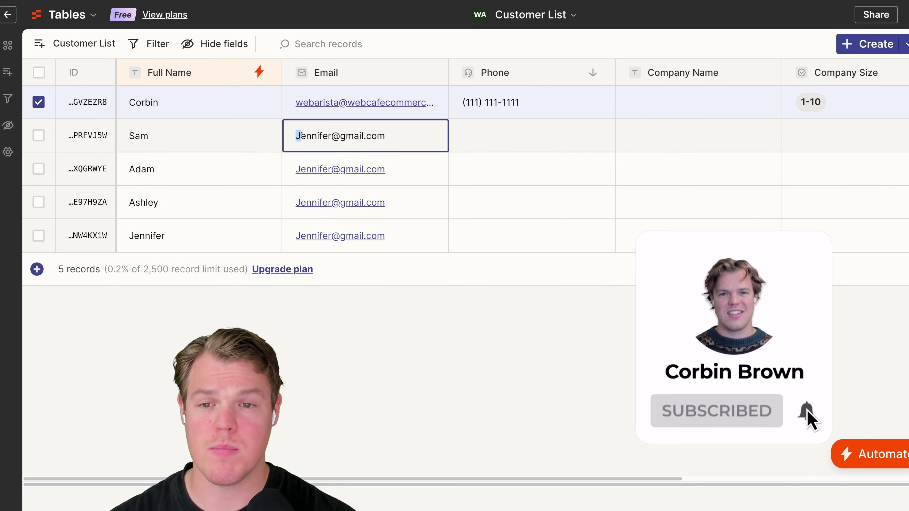
pyautogui.moveTo(297, 136); pyautogui.dragTo(333, 137)
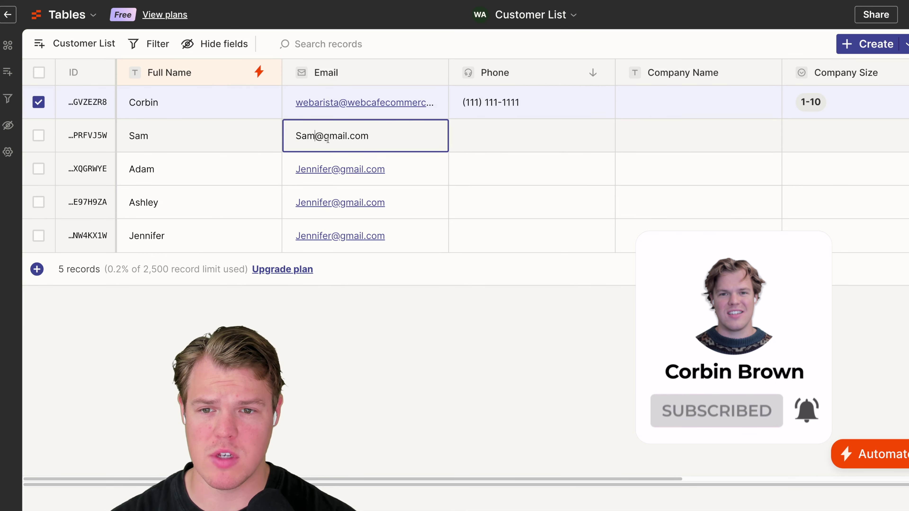
# - Correct the first two new customers' emails so each uses that customer's own first name
pyautogui.click(458, 150)
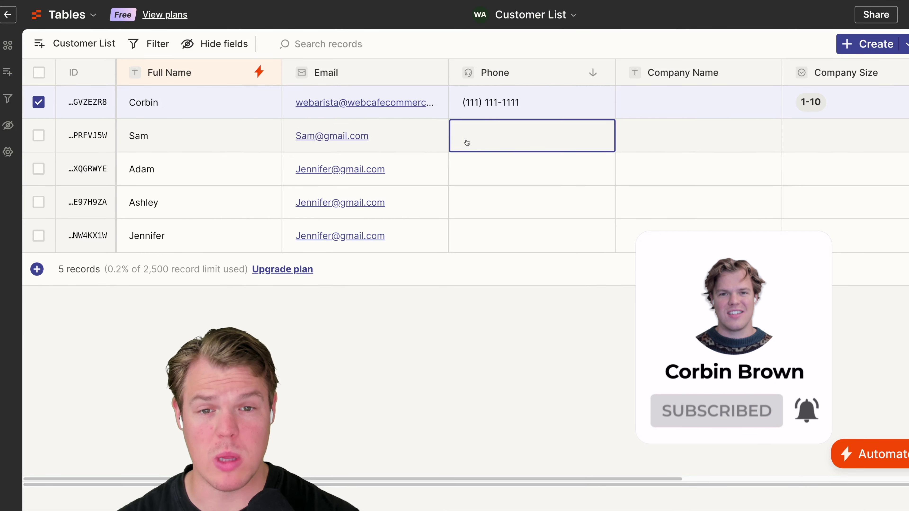
pyautogui.click(199, 176)
pyautogui.click(179, 169)
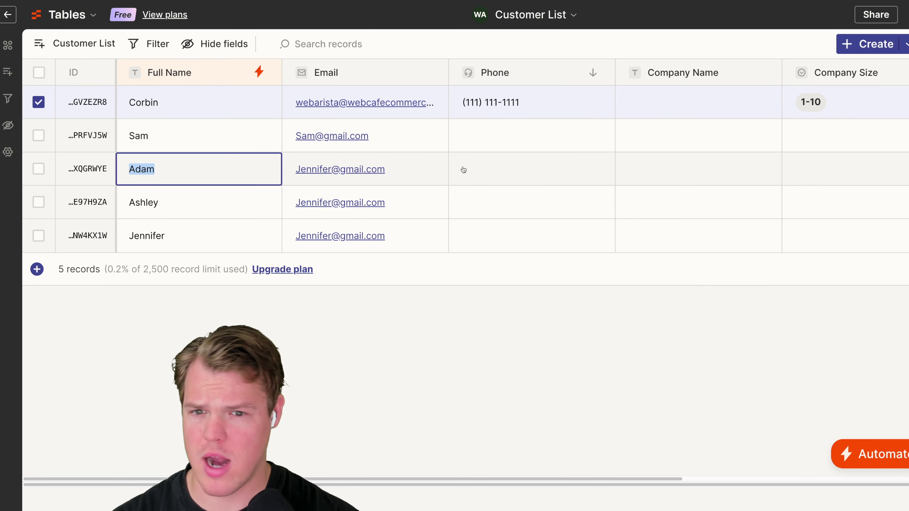
pyautogui.click(510, 180)
pyautogui.click(293, 171)
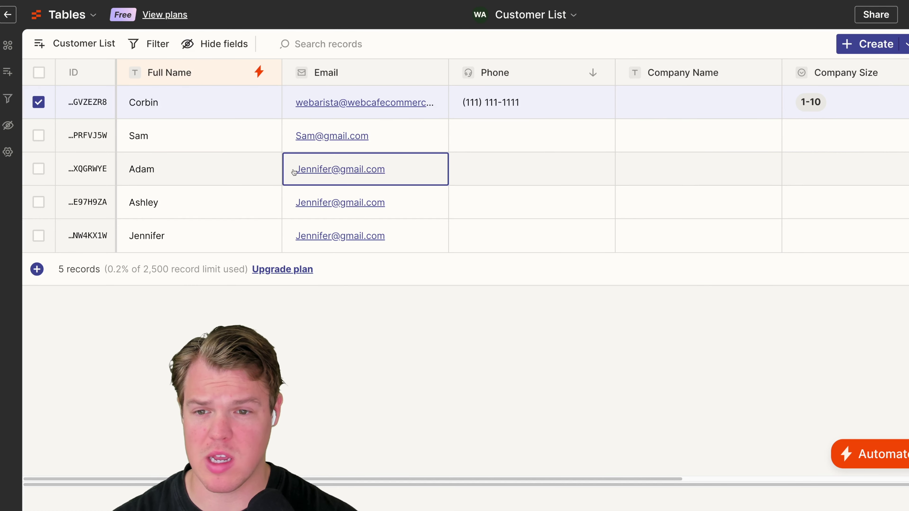
pyautogui.click(292, 173)
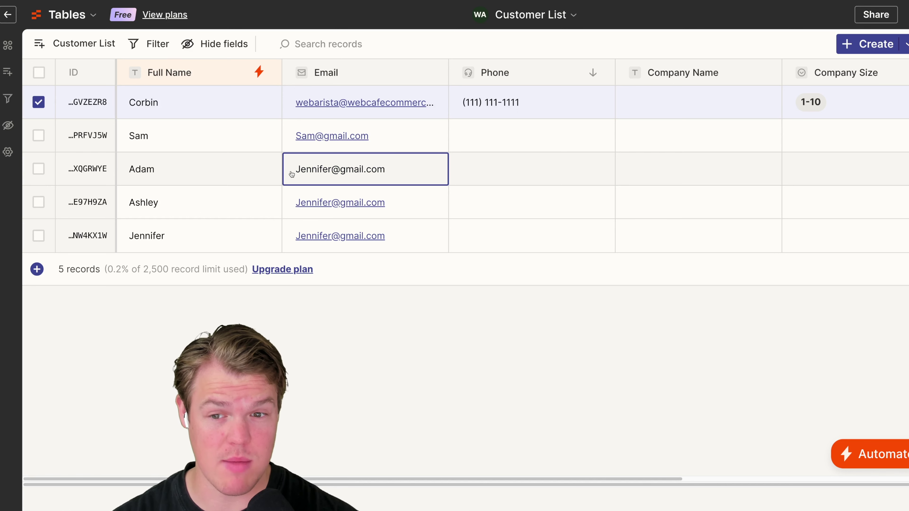
pyautogui.moveTo(330, 170); pyautogui.dragTo(287, 172)
pyautogui.write('Adam')
pyautogui.click(500, 174)
pyautogui.click(210, 205)
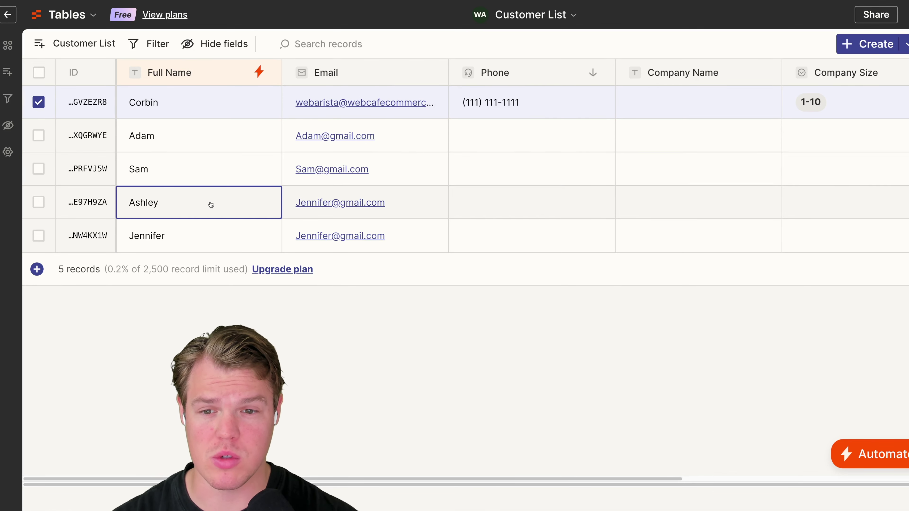
pyautogui.doubleClick(197, 203)
pyautogui.click(403, 201)
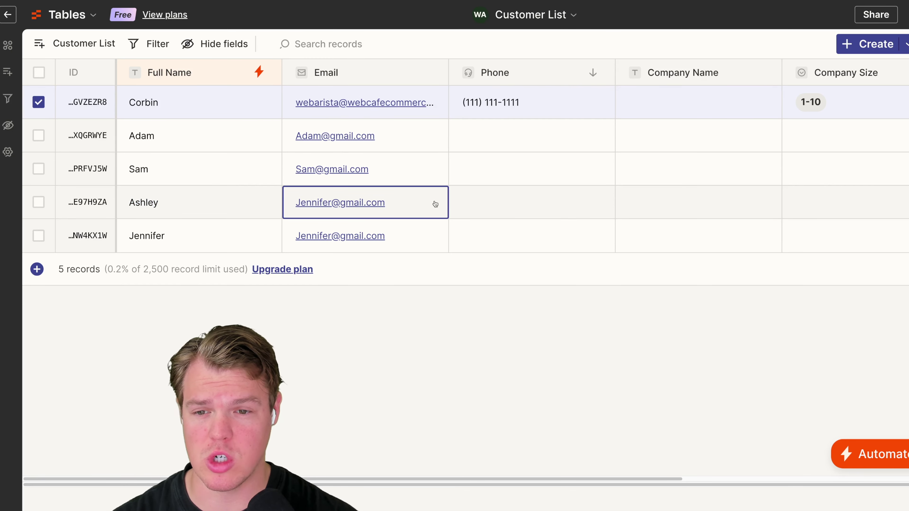
pyautogui.click(296, 204)
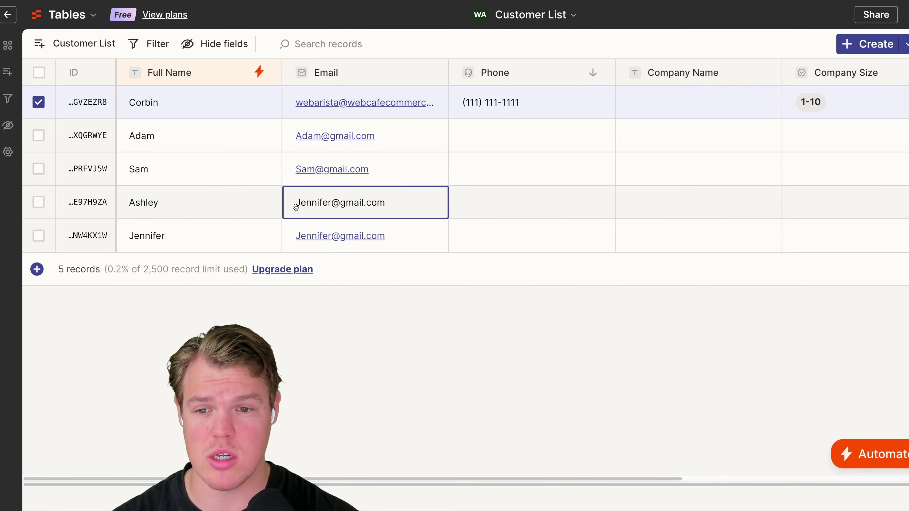
pyautogui.moveTo(295, 204); pyautogui.dragTo(330, 203)
pyautogui.write('Ashley')
pyautogui.click(495, 199)
pyautogui.click(351, 202)
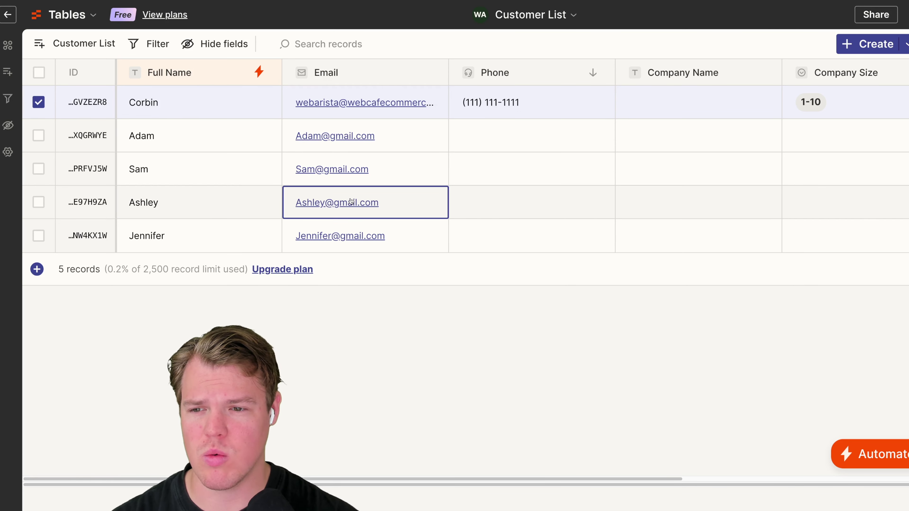
pyautogui.click(258, 204)
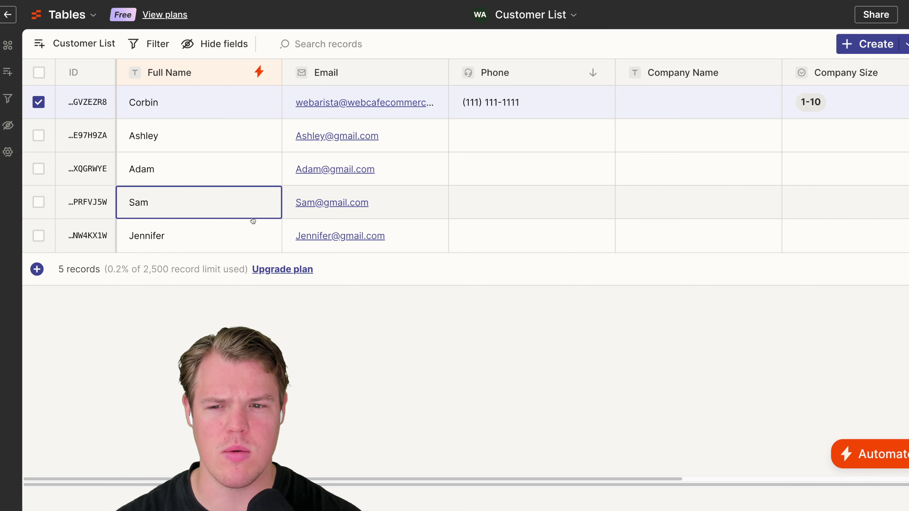
# - Copy the first customer's phone number into the new records' Phone cells
pyautogui.click(570, 112)
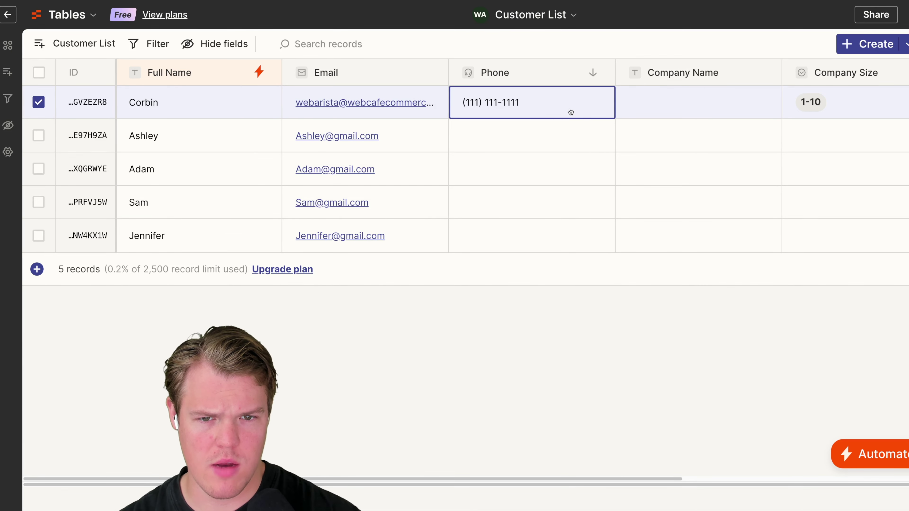
pyautogui.moveTo(541, 104); pyautogui.dragTo(445, 108)
pyautogui.hotkey('ctrl', 'c')
pyautogui.click(493, 136)
pyautogui.hotkey('ctrl', 'v')
pyautogui.click(481, 166)
pyautogui.hotkey('ctrl', 'v')
pyautogui.click(474, 201)
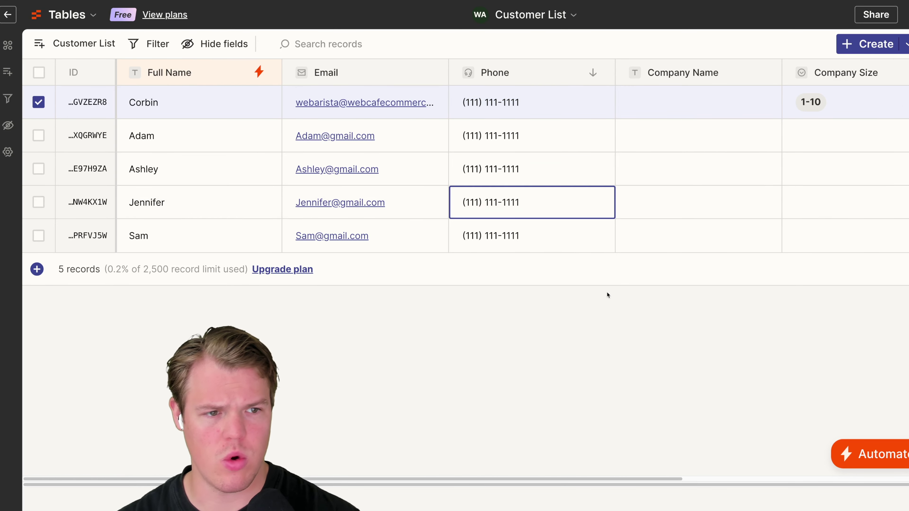
# - Set the new records' Company Size to 50-100, 100-500, 500+ and 10-50
pyautogui.hscroll(5, 608, 289)
pyautogui.click(733, 136)
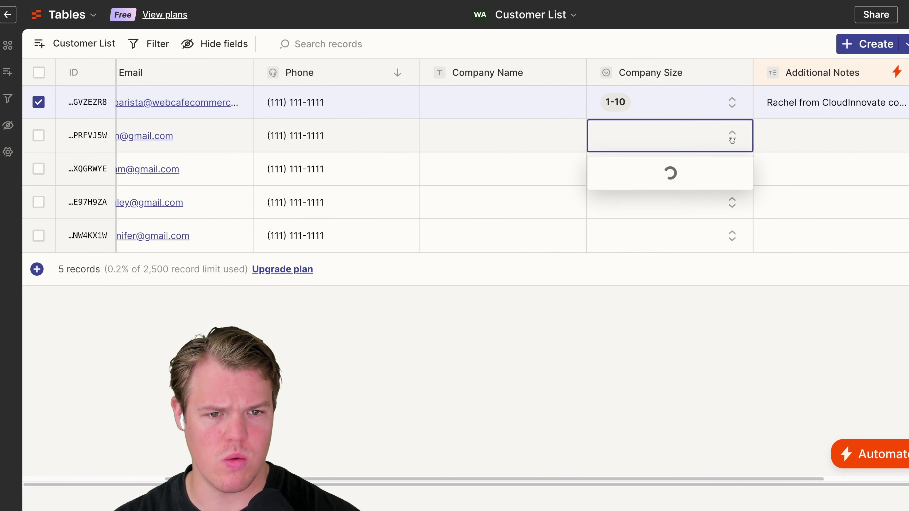
pyautogui.click(663, 259)
pyautogui.click(732, 169)
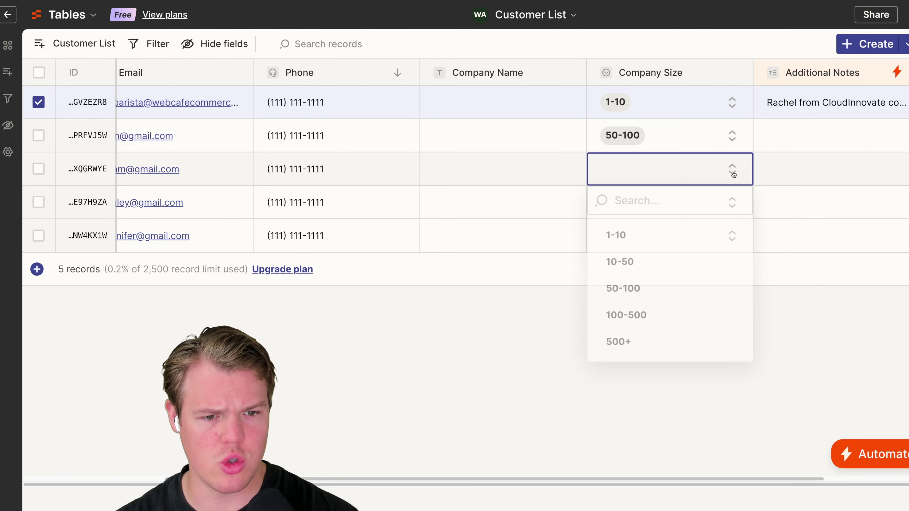
pyautogui.click(668, 317)
pyautogui.click(731, 204)
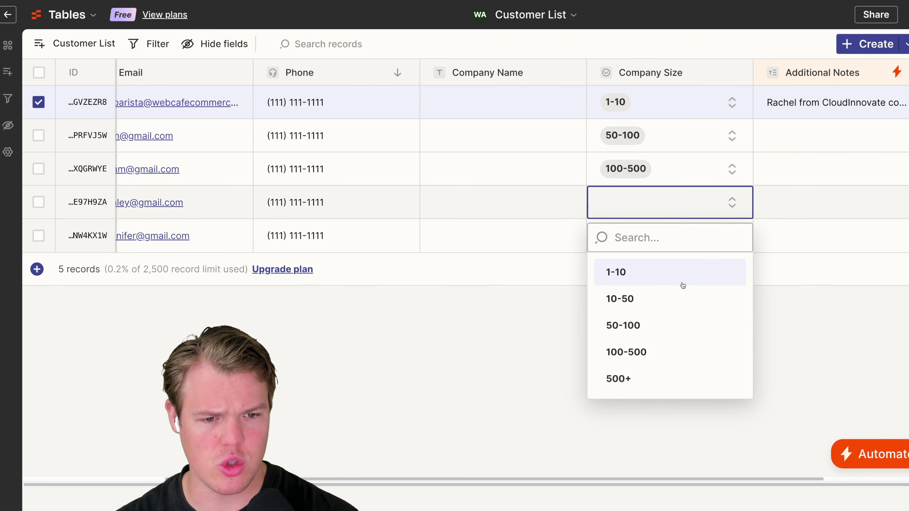
pyautogui.click(646, 377)
pyautogui.click(726, 238)
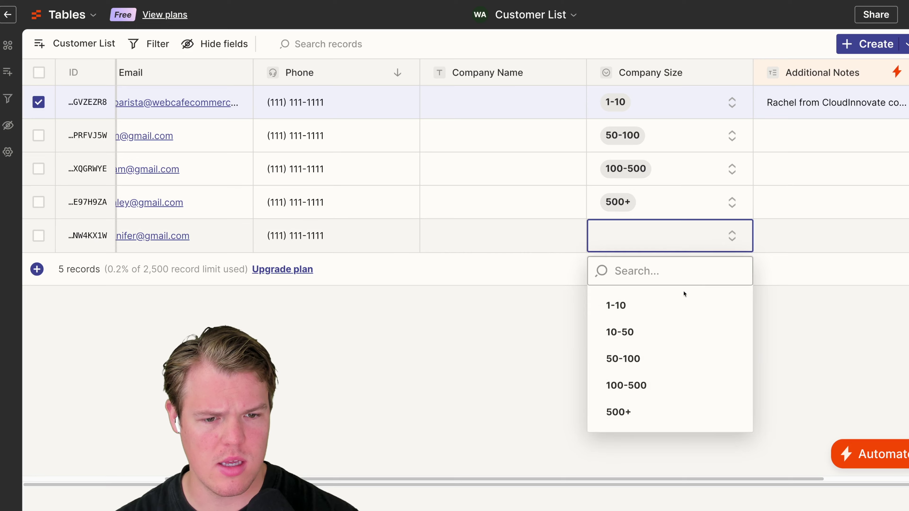
pyautogui.click(655, 329)
# - Mark the third and last new customers as Interested, leaving Additional Notes unchanged
pyautogui.click(807, 138)
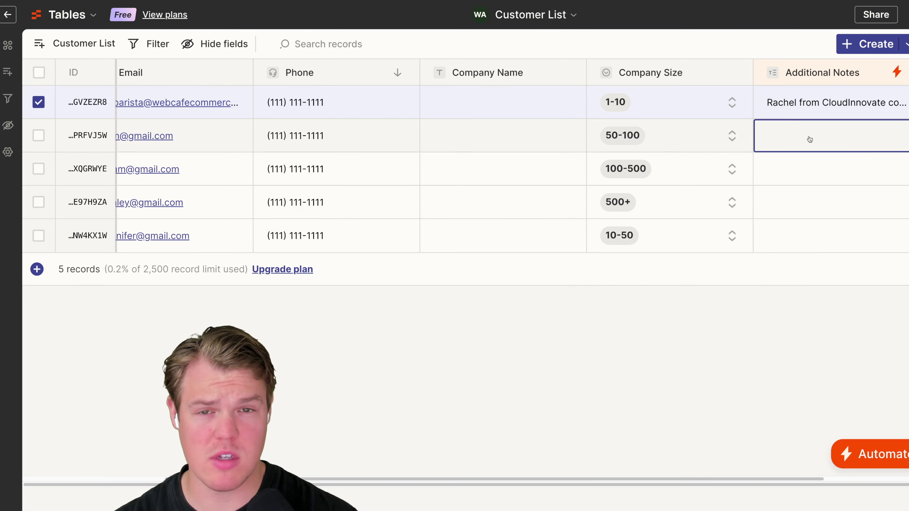
pyautogui.click(809, 139)
pyautogui.click(763, 81)
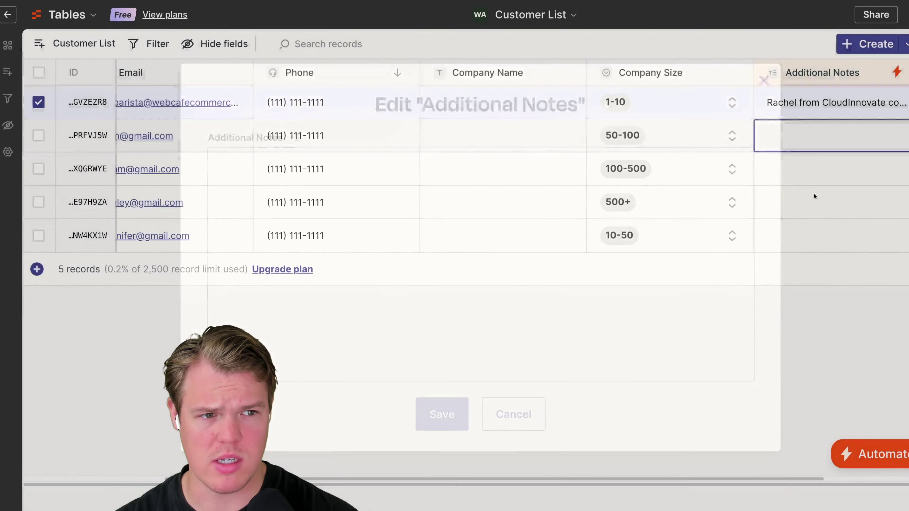
pyautogui.hscroll(5, 785, 227)
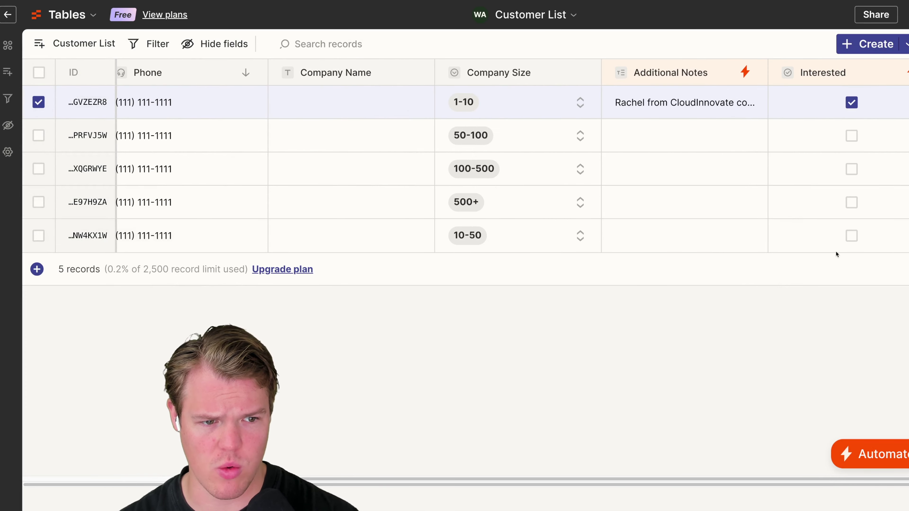
pyautogui.click(852, 236)
pyautogui.click(852, 169)
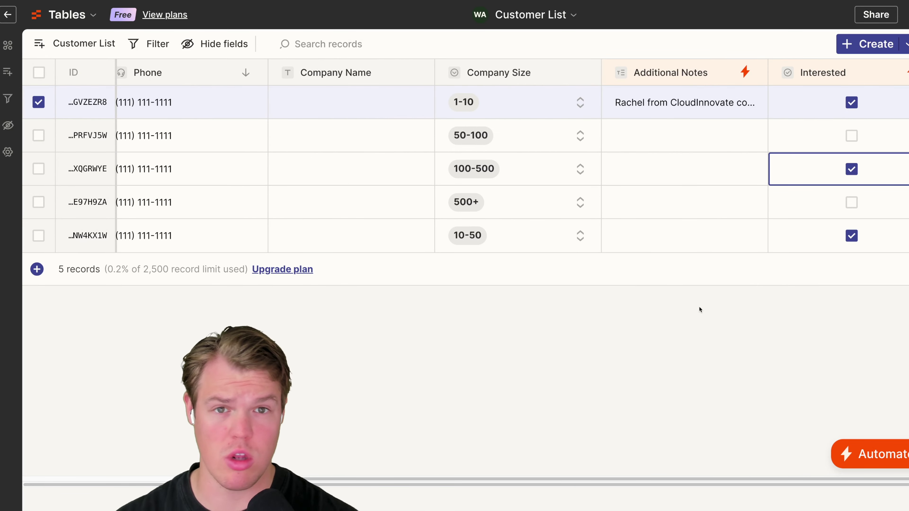
pyautogui.hscroll(-5, 694, 307)
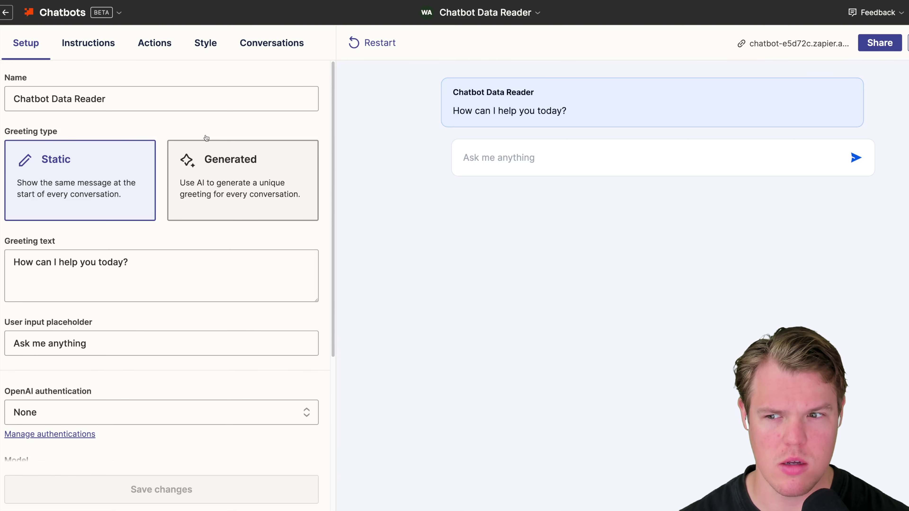
# - Review the greeting, authentication, model and Creativity settings, then zoom the page in
pyautogui.scroll(-1, 142, 241)
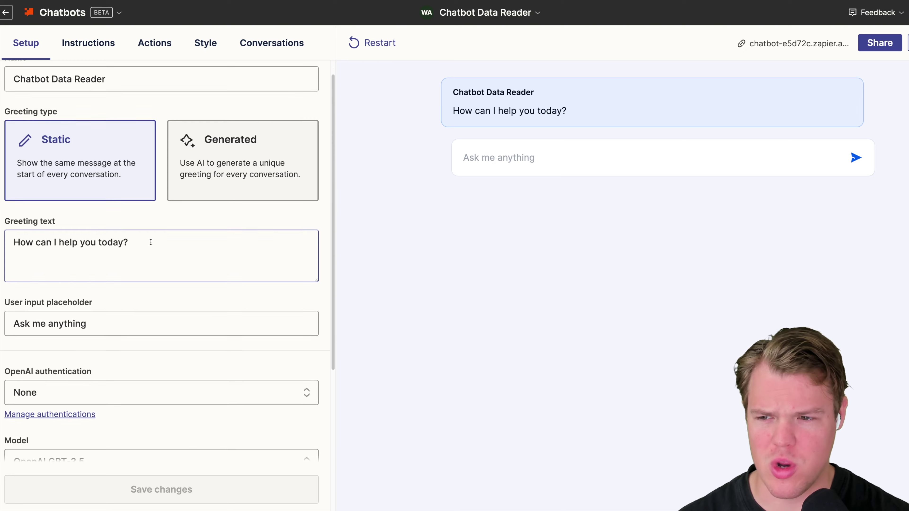
pyautogui.scroll(-1, 149, 244)
pyautogui.scroll(-1, 115, 303)
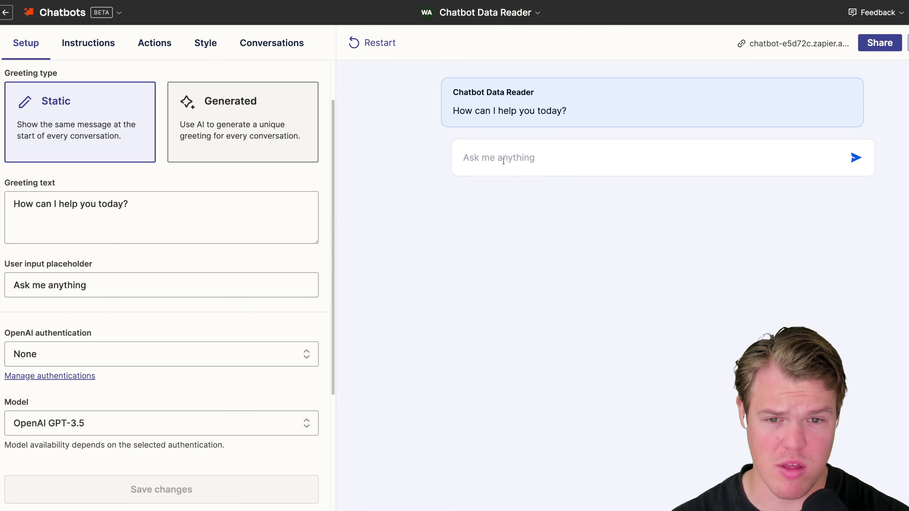
pyautogui.scroll(-3, 290, 195)
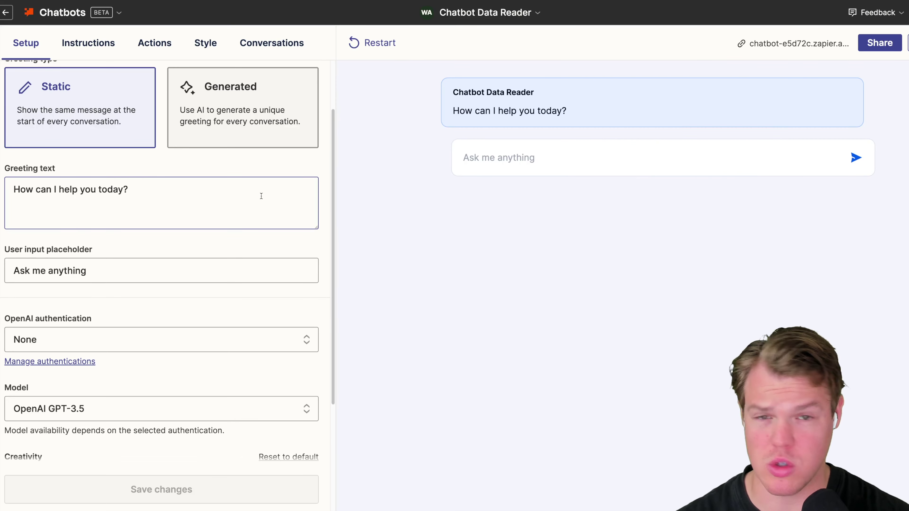
pyautogui.scroll(-4, 189, 288)
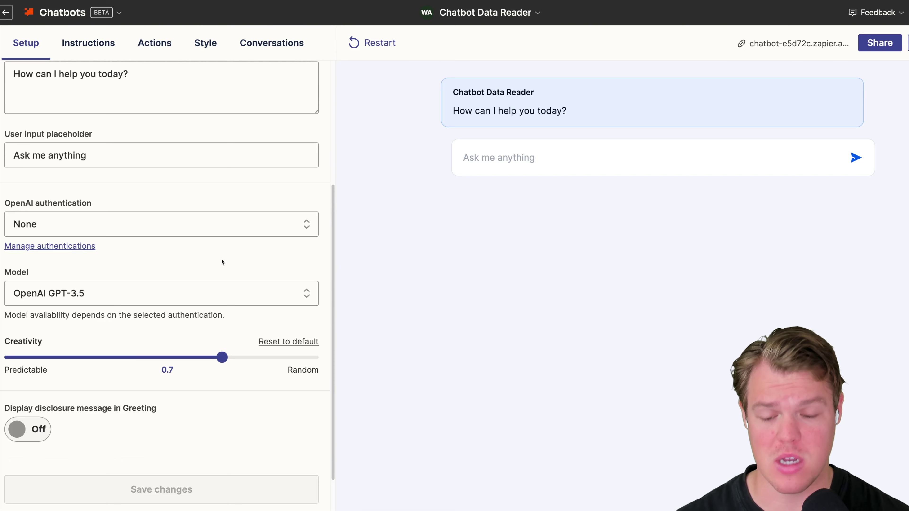
pyautogui.hotkey('ctrl', '+')
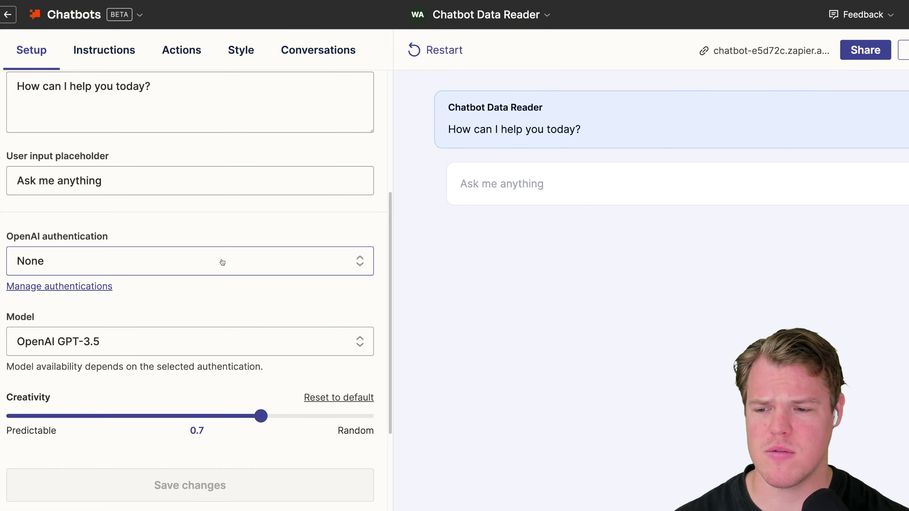
# - Drag the Creativity slider down to 0.5 and save the change on Setup
pyautogui.scroll(-3, 222, 262)
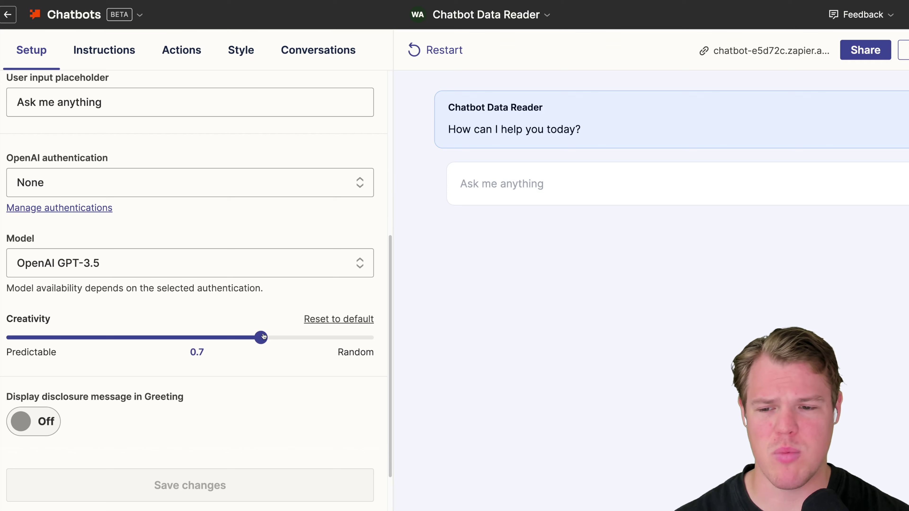
pyautogui.moveTo(263, 337); pyautogui.dragTo(364, 343)
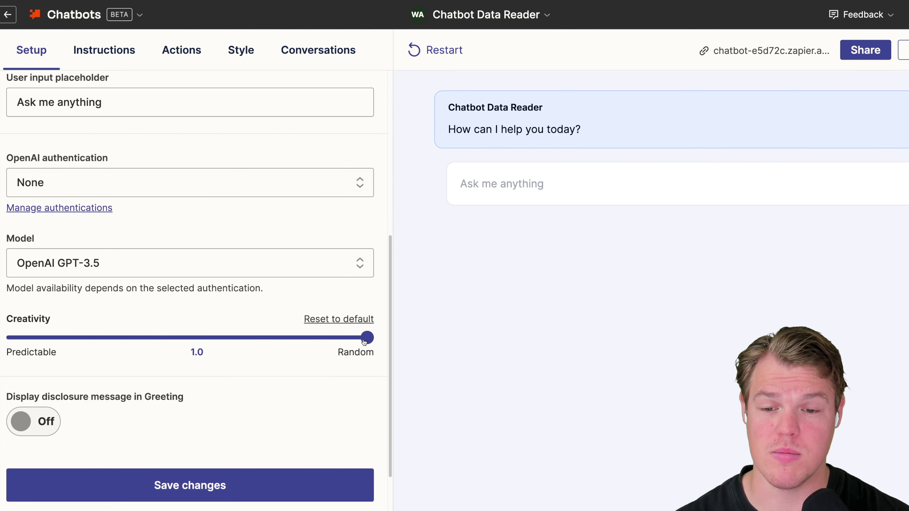
pyautogui.moveTo(365, 342); pyautogui.dragTo(200, 339)
pyautogui.scroll(-3, 227, 355)
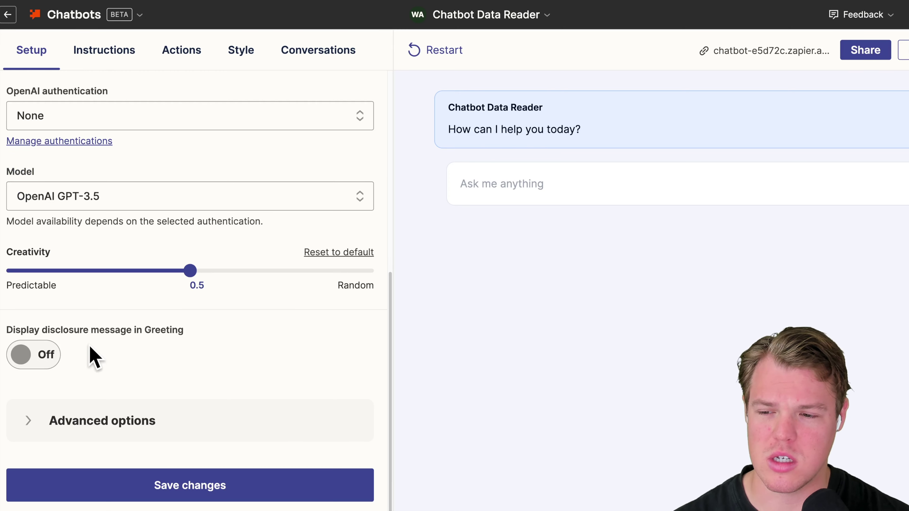
pyautogui.scroll(10, 166, 336)
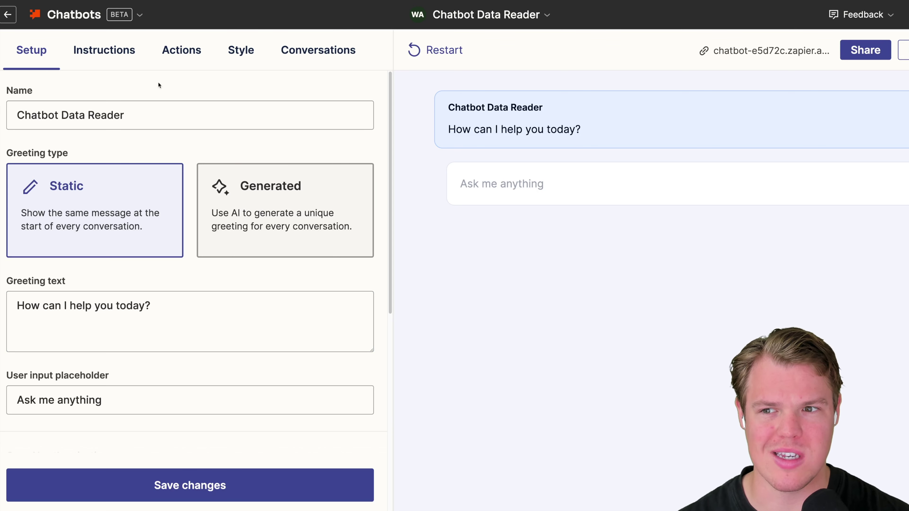
pyautogui.click(132, 64)
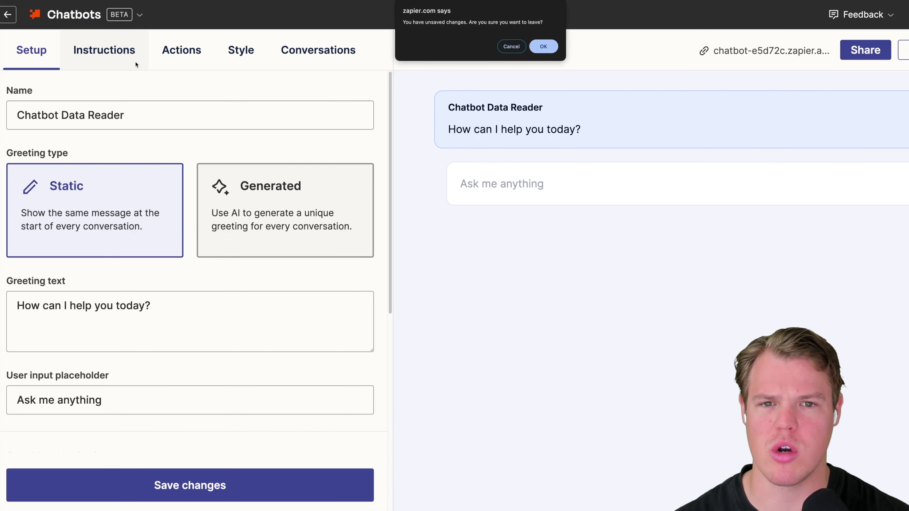
pyautogui.click(510, 46)
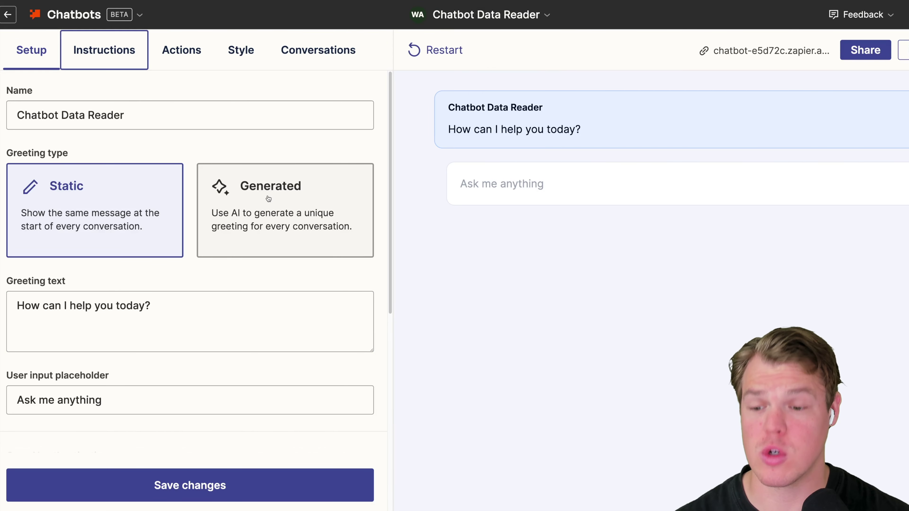
pyautogui.click(214, 485)
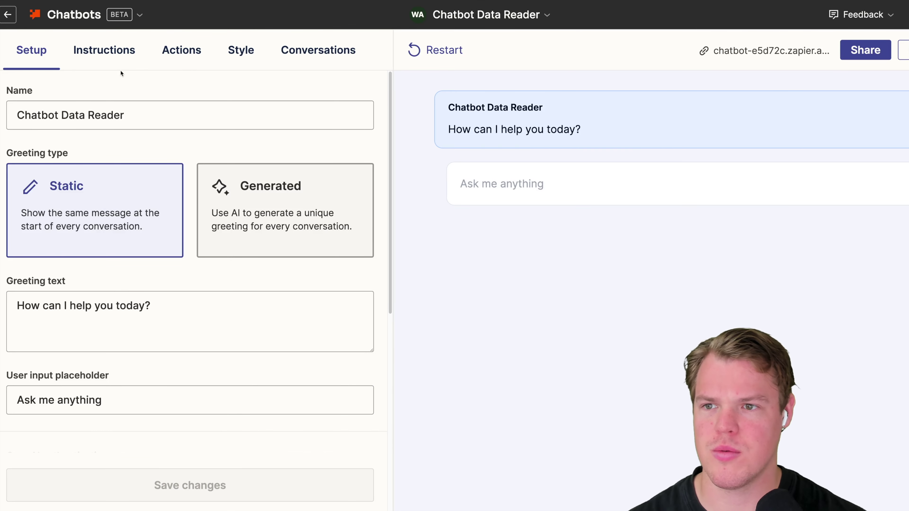
# - Append 'when looking through our customer data.' to the Directive, save, and start adding a source
pyautogui.click(119, 56)
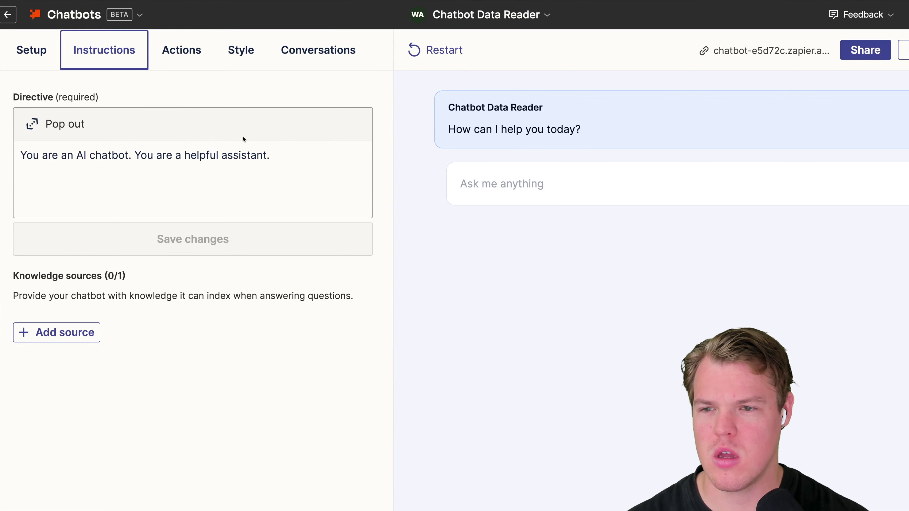
pyautogui.tripleClick(266, 163)
pyautogui.click(175, 167)
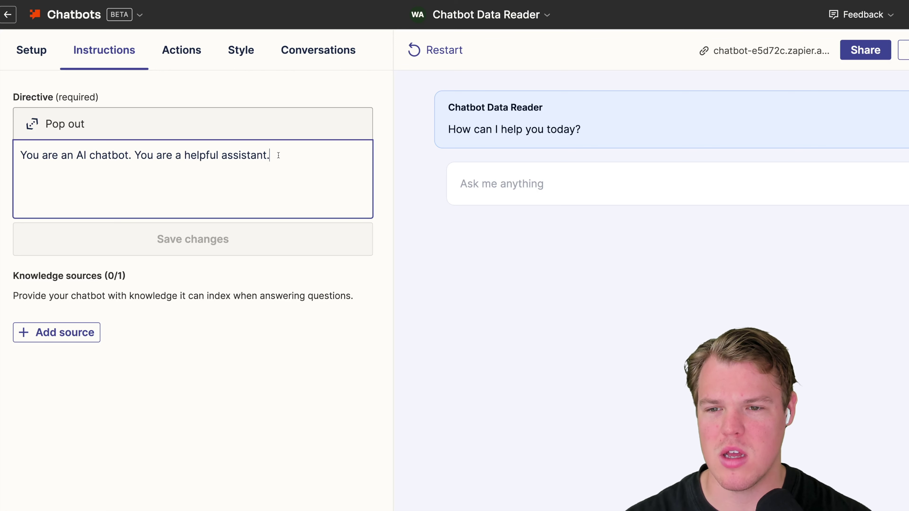
pyautogui.press('BackSpace')
pyautogui.write('when looc')
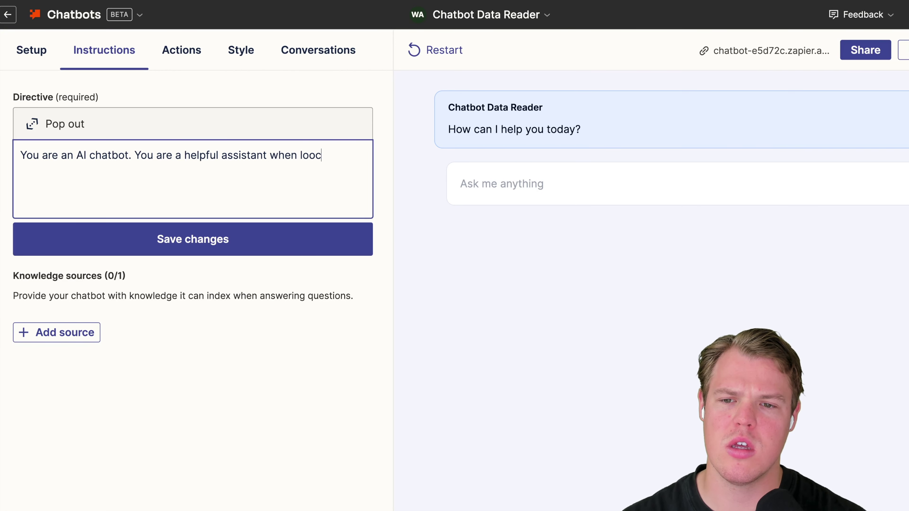
pyautogui.press('BackSpace')
pyautogui.write('king through our custom d')
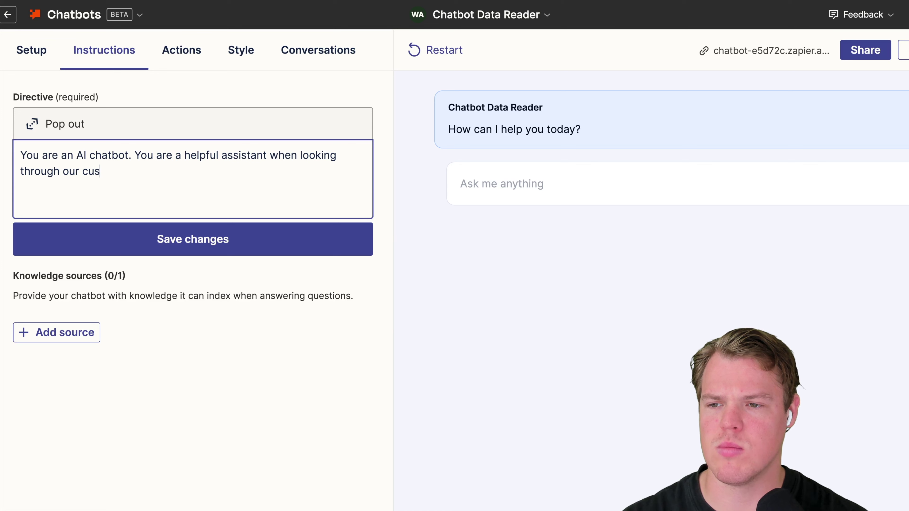
pyautogui.press('BackSpace')
pyautogui.press('BackSpace')
pyautogui.write('er data.')
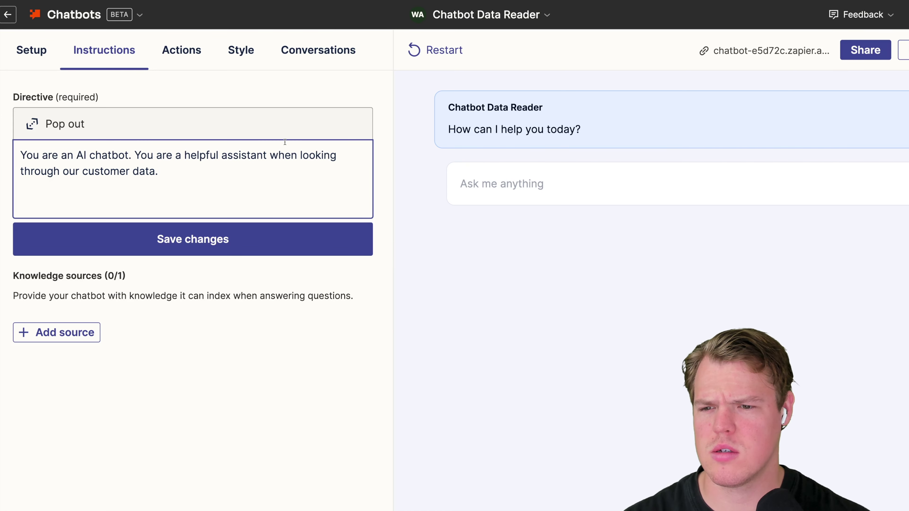
pyautogui.click(252, 238)
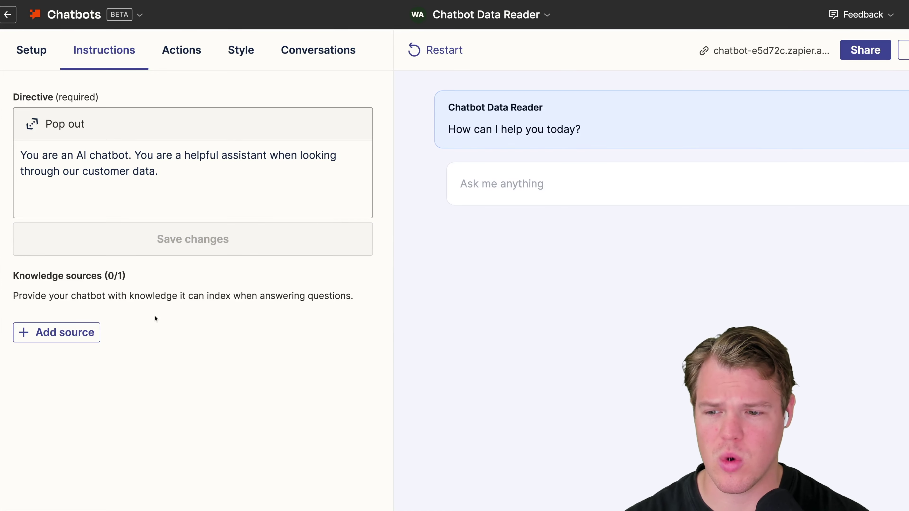
pyautogui.click(83, 336)
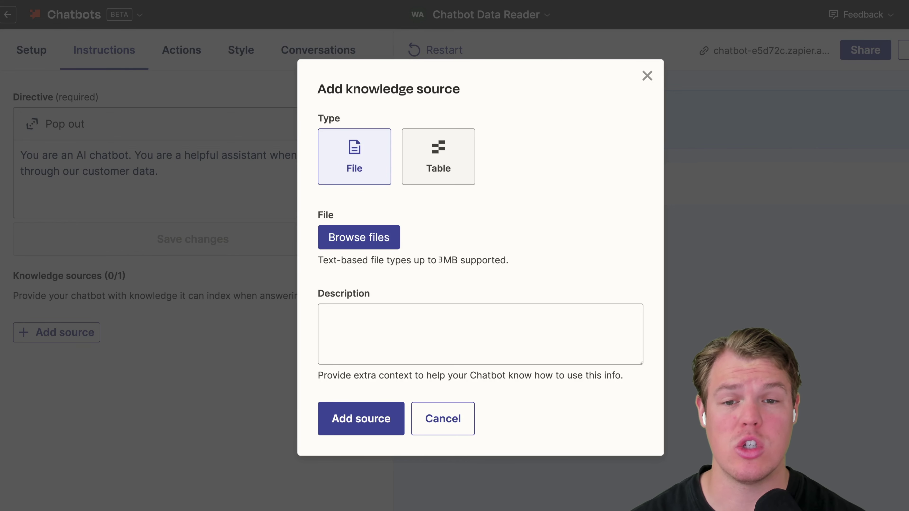
# - Add the Customer List table as a Table-type knowledge source
pyautogui.click(470, 165)
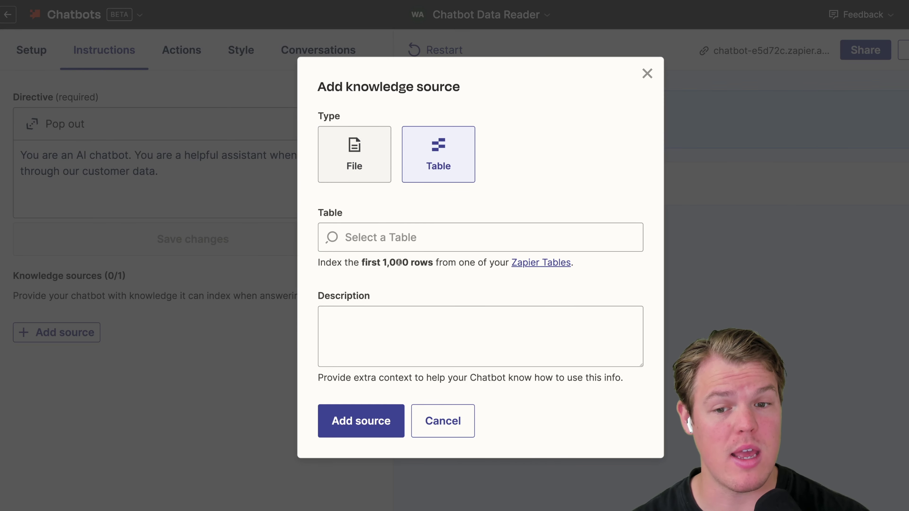
pyautogui.moveTo(381, 265); pyautogui.dragTo(436, 264)
pyautogui.click(437, 277)
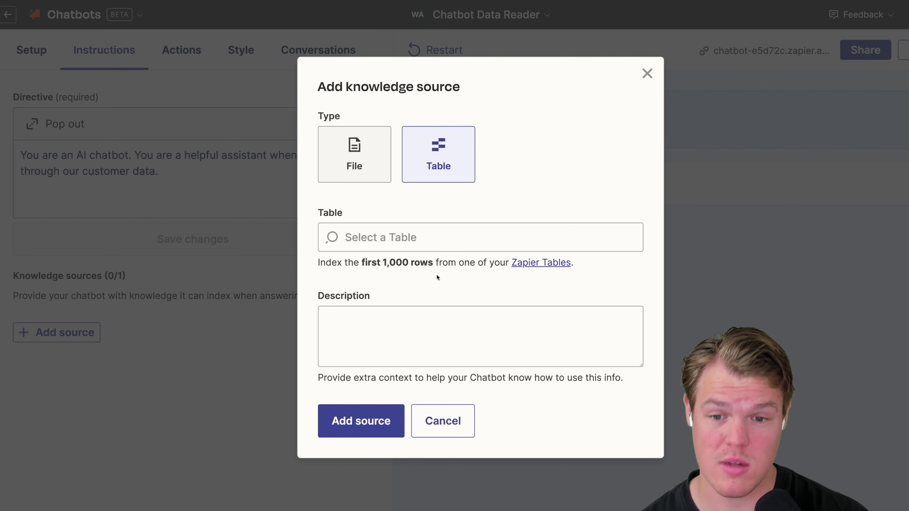
pyautogui.click(414, 239)
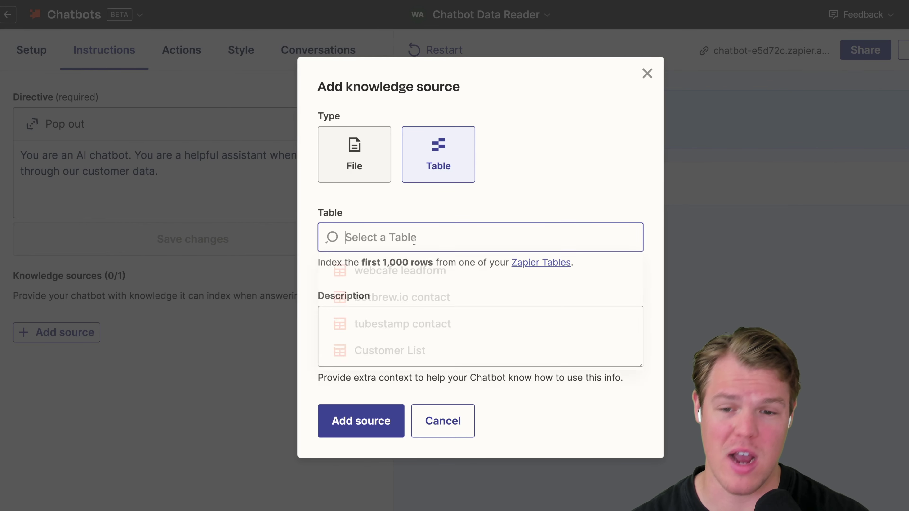
pyautogui.click(413, 358)
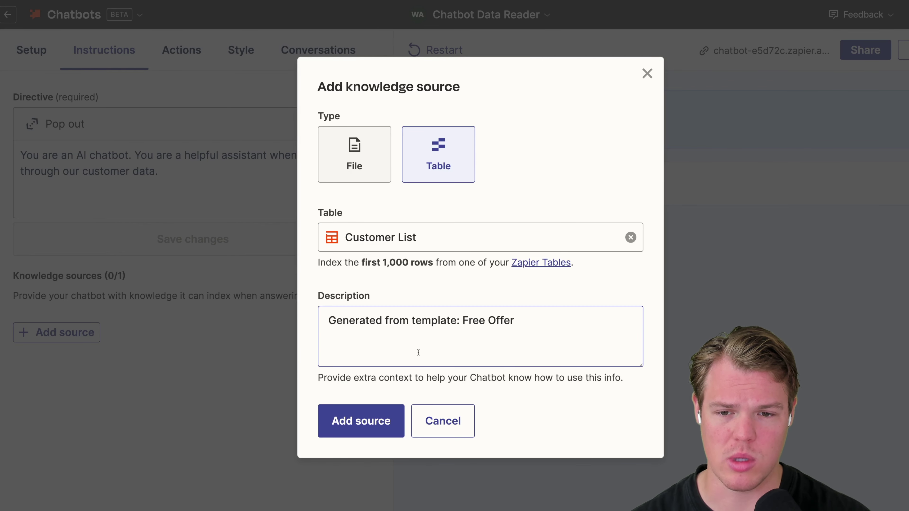
pyautogui.click(361, 421)
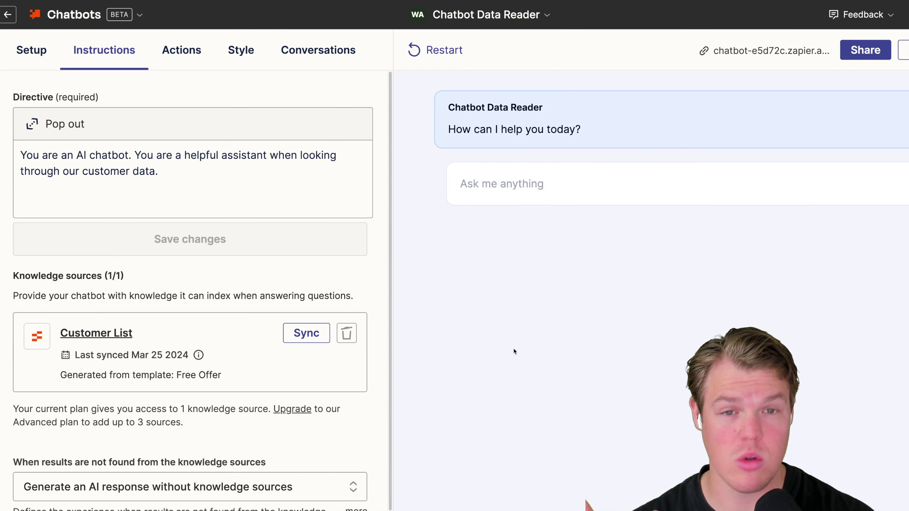
# - Switch the no-results behaviour to 'Show a custom message' and select the Custom message field
pyautogui.scroll(-1, 321, 287)
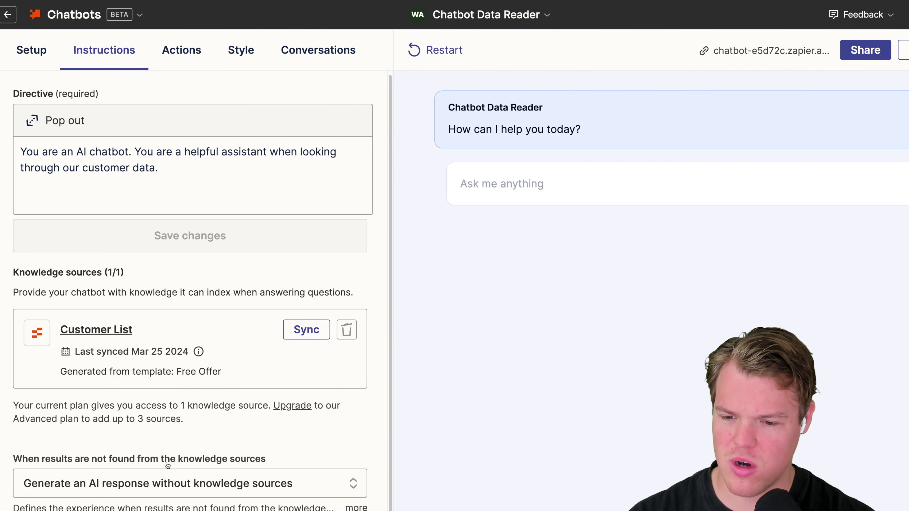
pyautogui.click(187, 487)
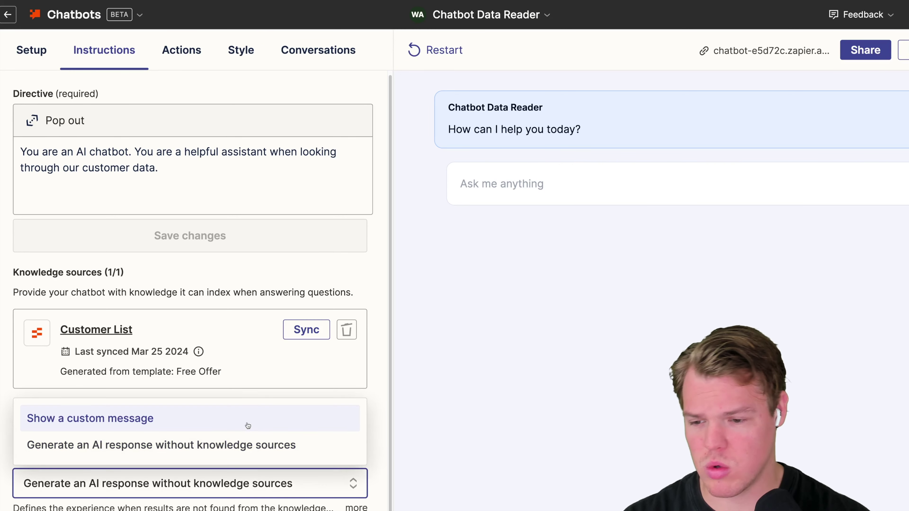
pyautogui.click(227, 429)
pyautogui.scroll(-2, 226, 441)
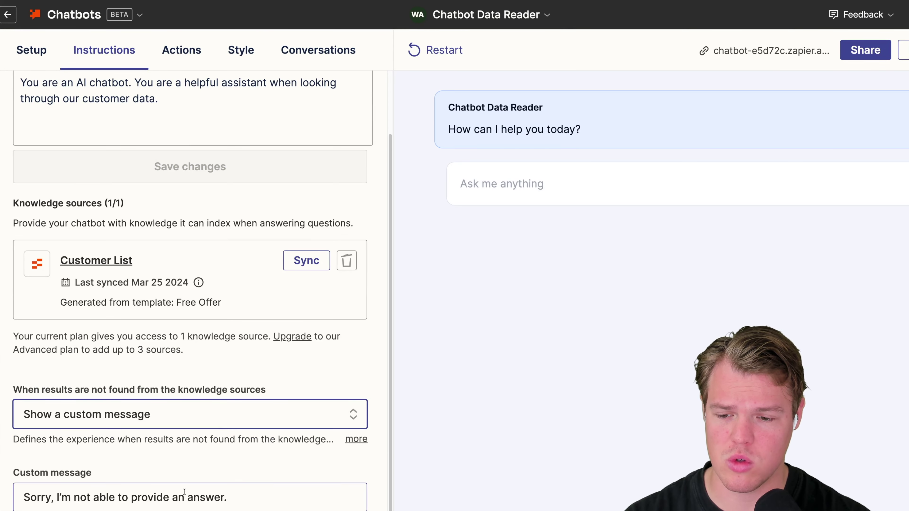
pyautogui.click(215, 495)
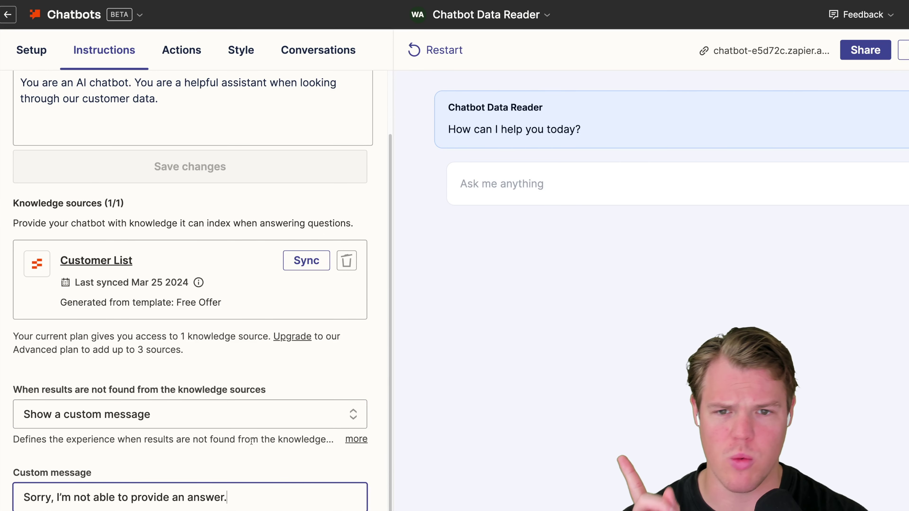
pyautogui.scroll(2, 308, 388)
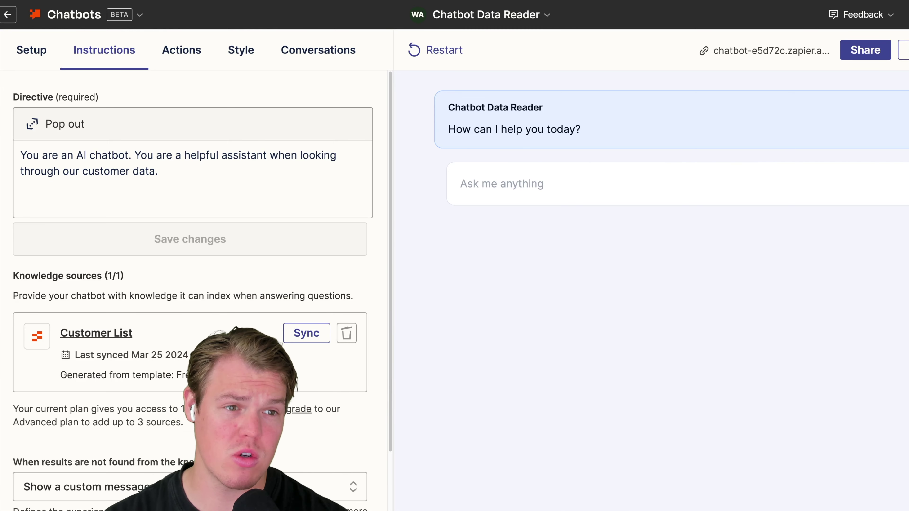
# - Start typing the test question 'How many custome' in the preview chat
pyautogui.click(547, 186)
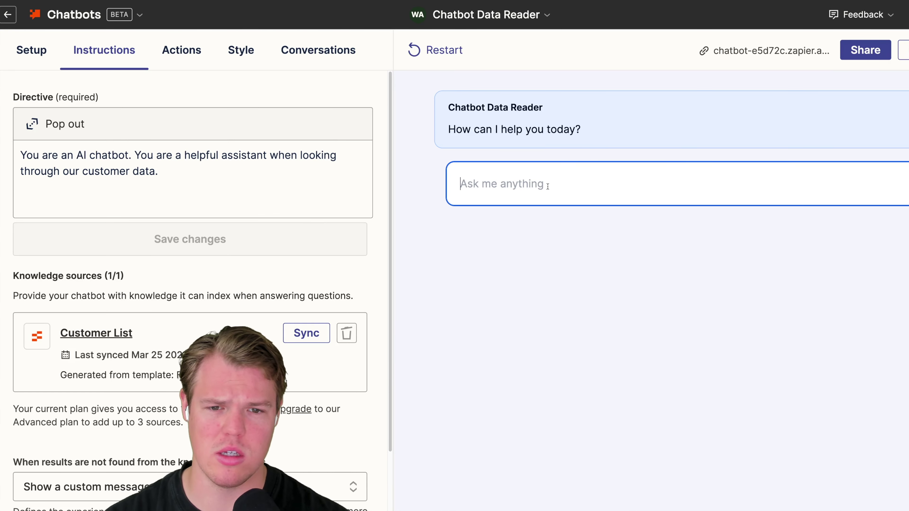
pyautogui.write('Hi')
pyautogui.press('BackSpace')
pyautogui.press('BackSpace')
pyautogui.write('How many custome')
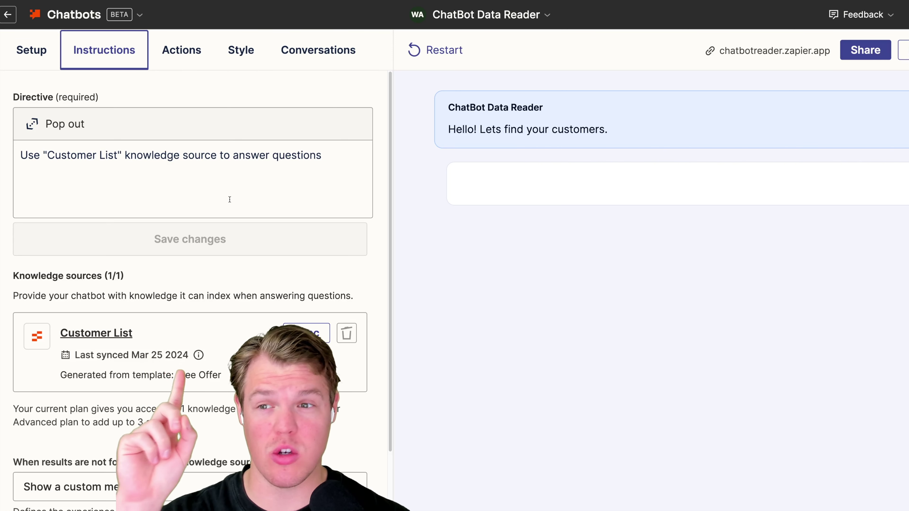
# - Change the Directive to answer from the Customer List knowledge source and open the public chatbot
pyautogui.click(227, 182)
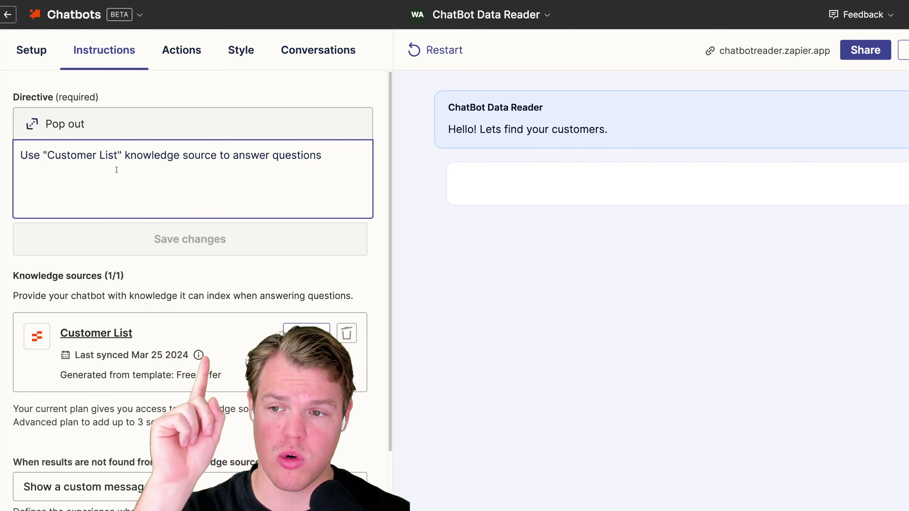
pyautogui.click(529, 169)
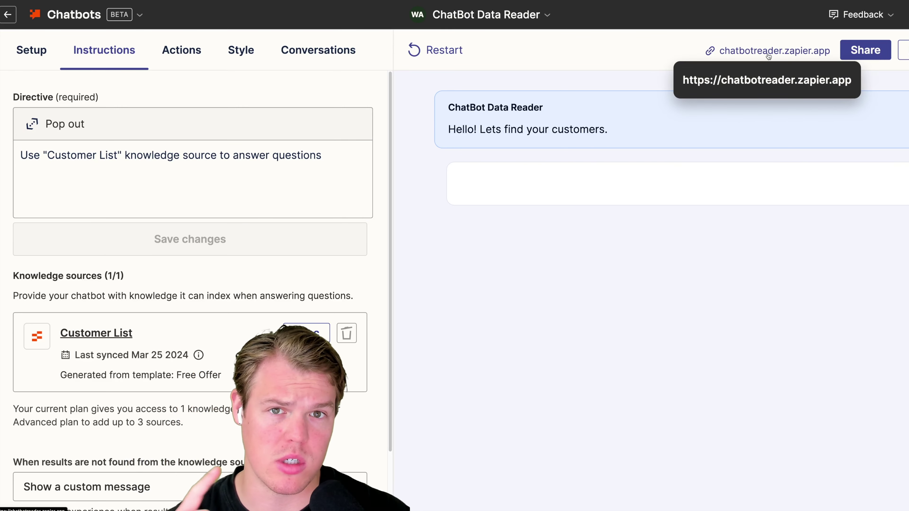
pyautogui.click(769, 56)
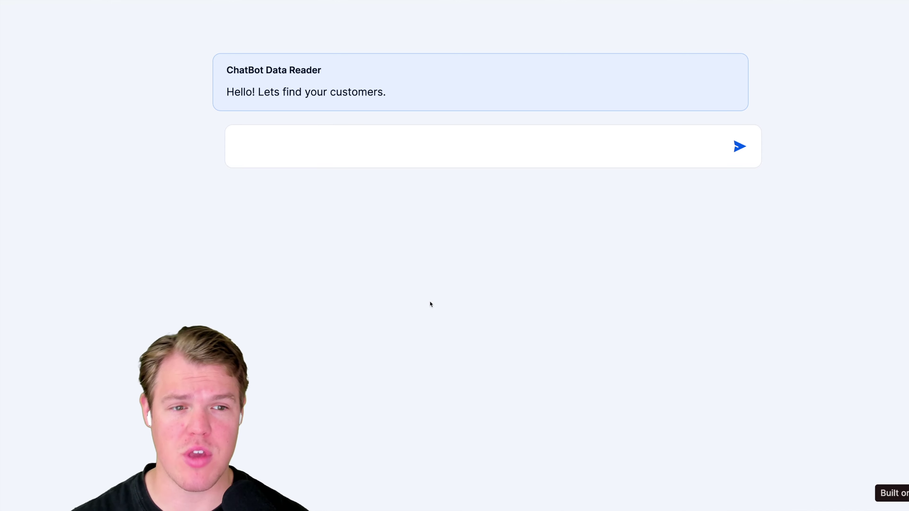
# - Ask the bot 'What are all our customer names', then for two named customers' emails
pyautogui.click(369, 153)
pyautogui.write('What are all our customer name')
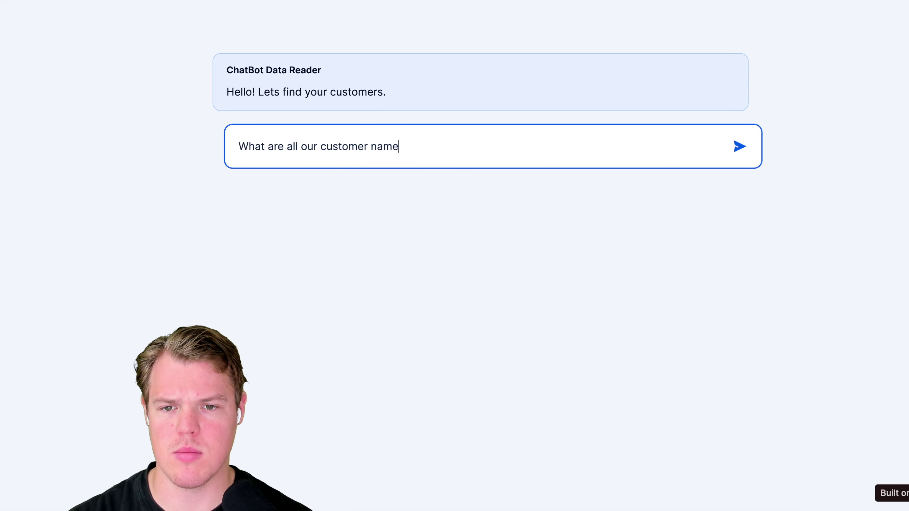
pyautogui.write('s')
pyautogui.press('Return')
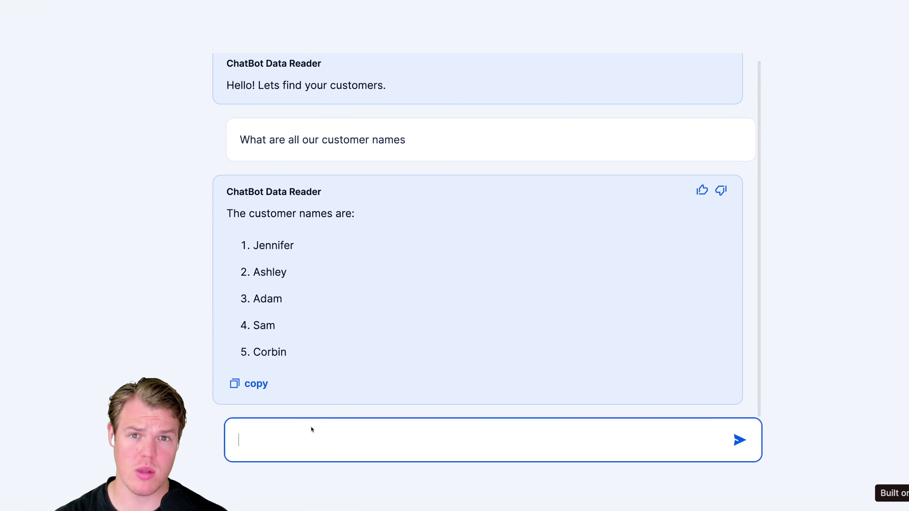
pyautogui.write('give me the emails for adam and corbin')
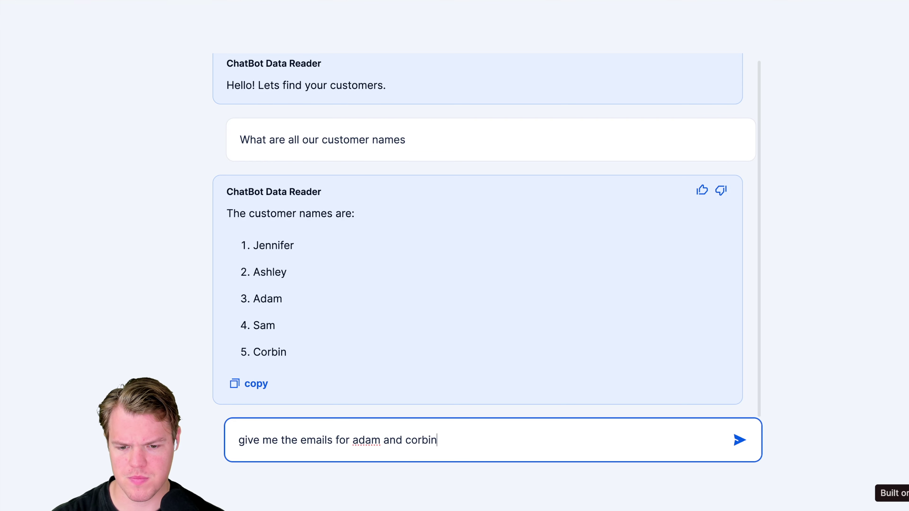
pyautogui.press('Return')
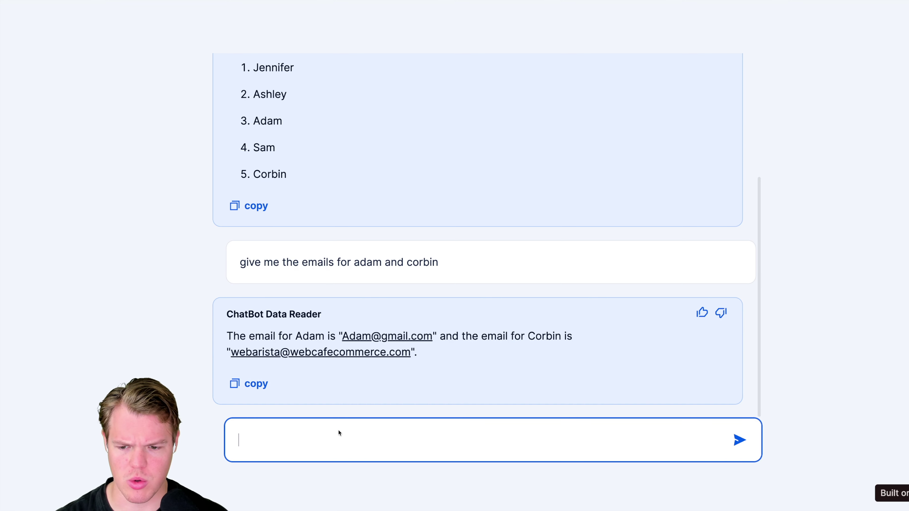
# - Ask the bot 'give me all the customers who were interested in our service'
pyautogui.write('give me all t')
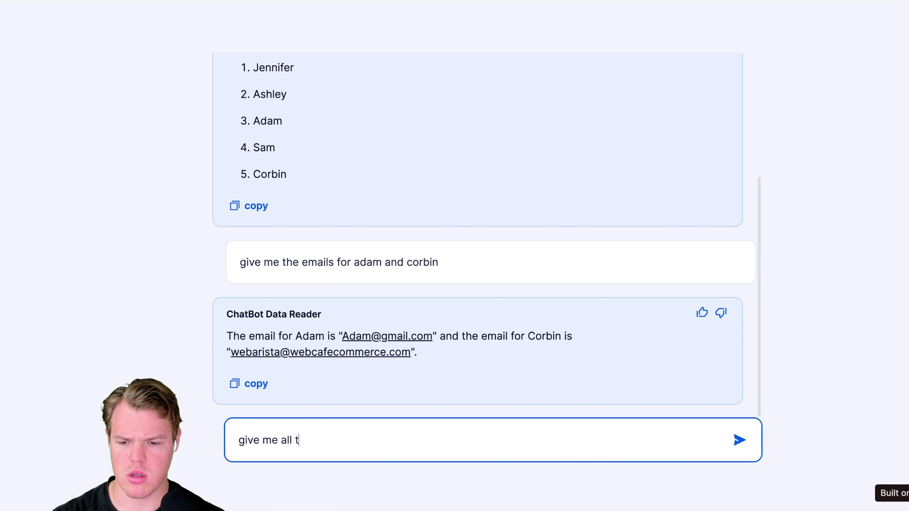
pyautogui.write('he customers who were inte')
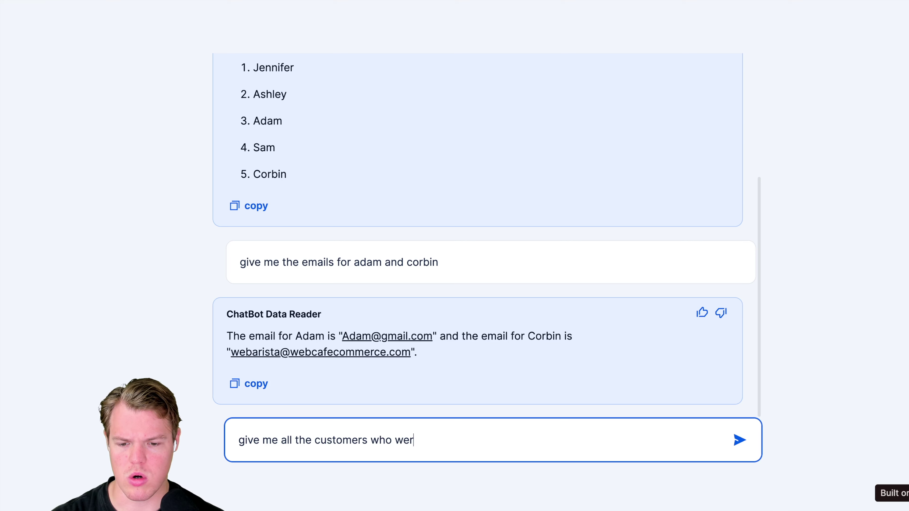
pyautogui.press('BackSpace')
pyautogui.write('terested in our service')
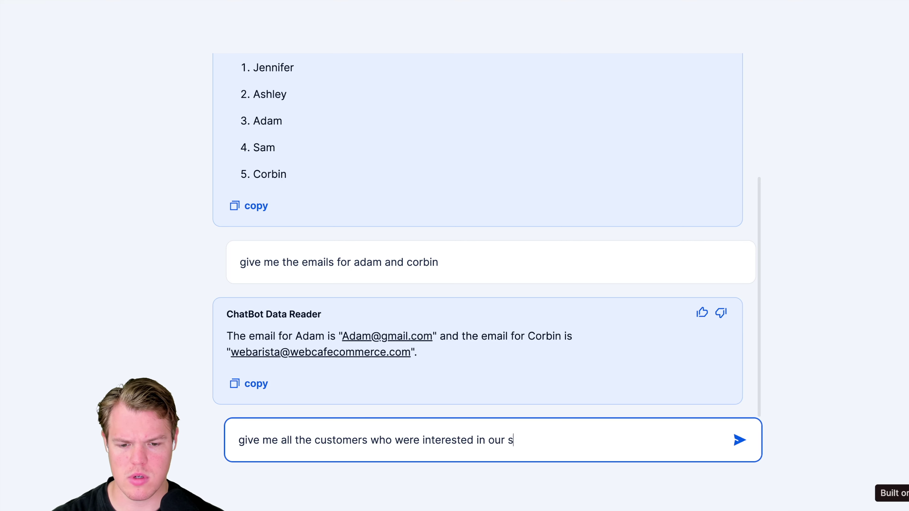
pyautogui.press('Return')
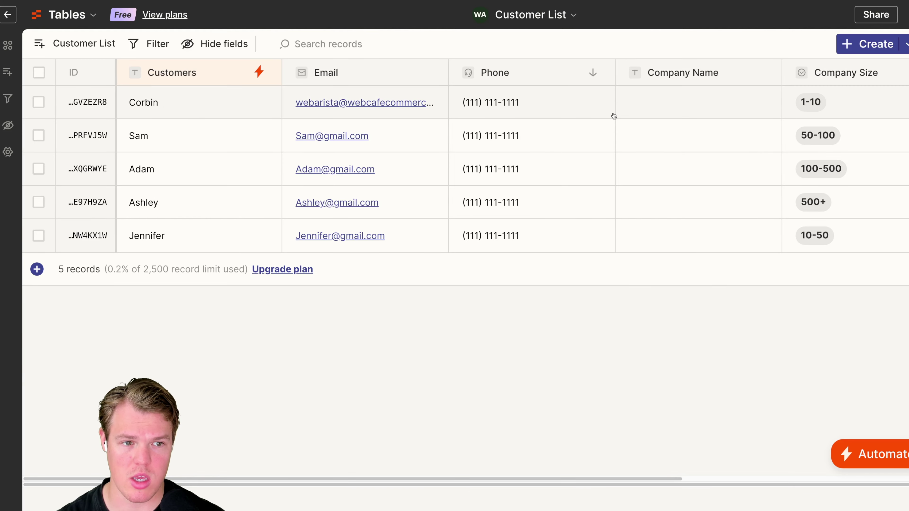
pyautogui.hscroll(5, 614, 116)
pyautogui.hscroll(-5, 848, 108)
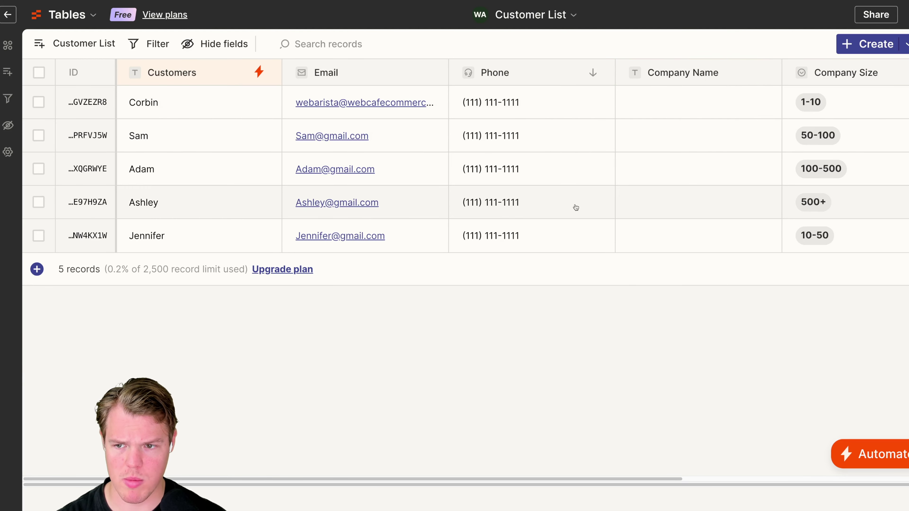
pyautogui.hscroll(5, 560, 181)
pyautogui.hscroll(-5, 736, 235)
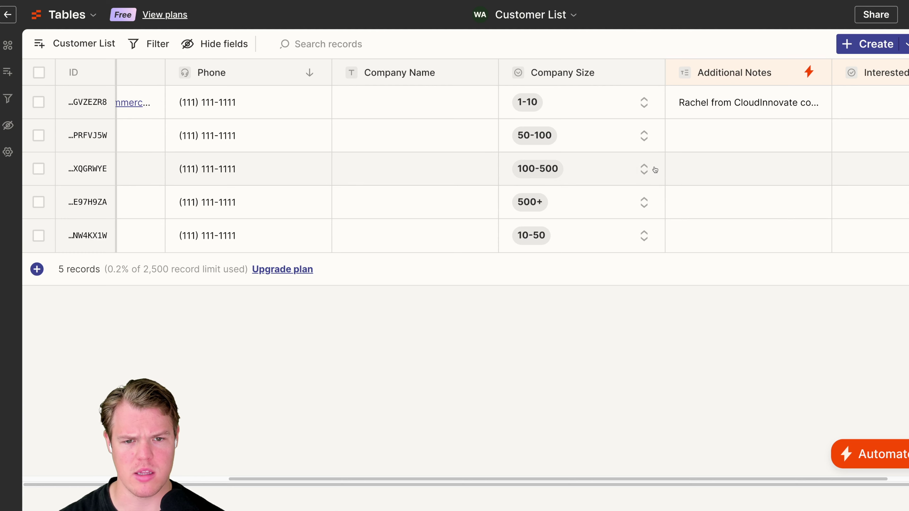
pyautogui.hscroll(-6, 641, 169)
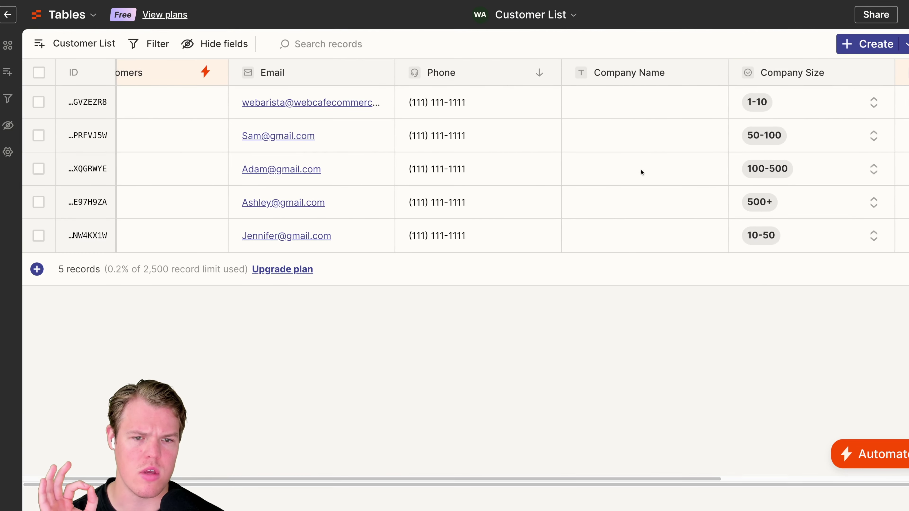
pyautogui.hscroll(3, 641, 172)
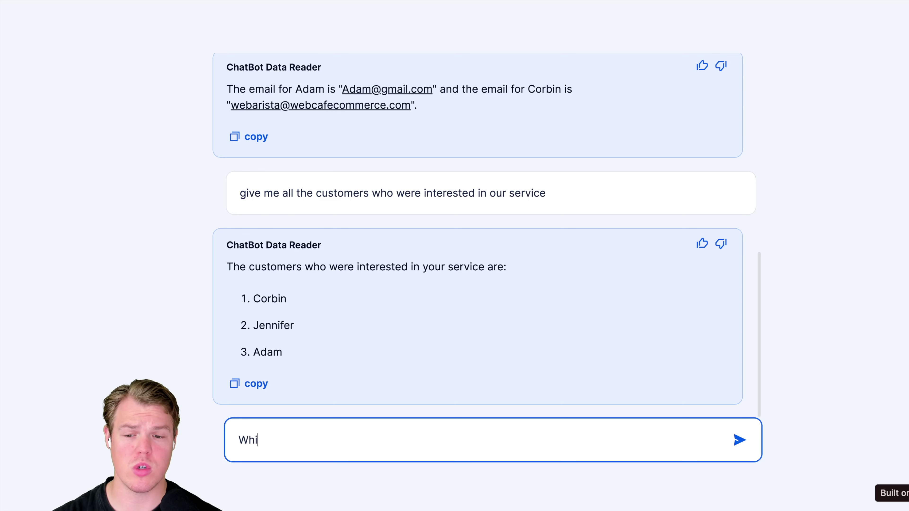
pyautogui.write('ch customers hav')
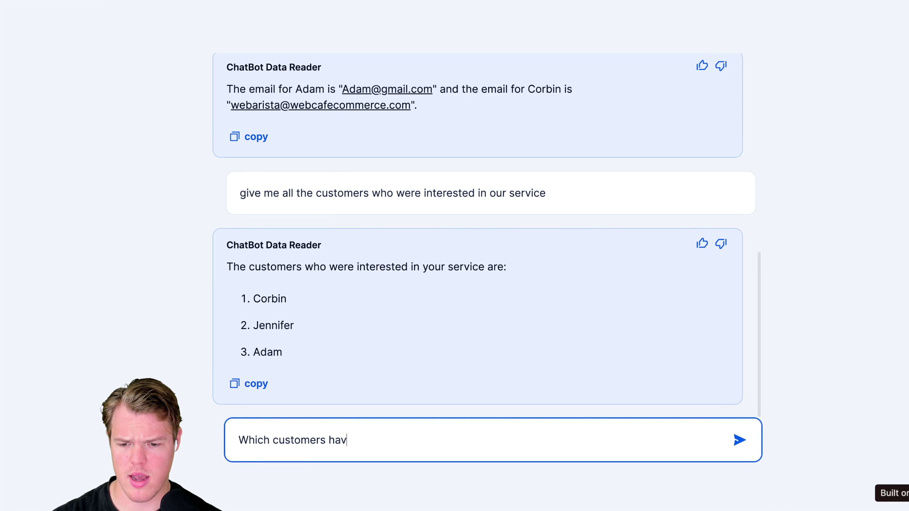
pyautogui.write('e a business with ')
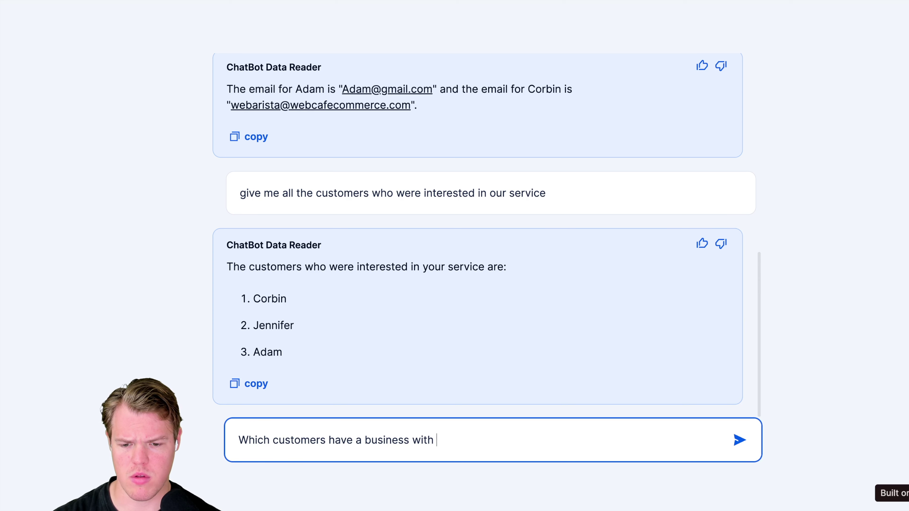
pyautogui.write('employees over 100')
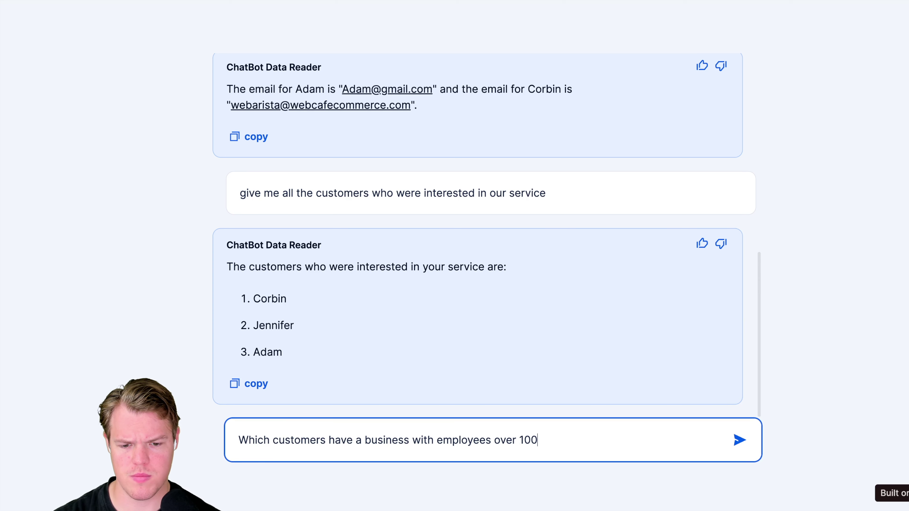
# - Send the question 'Which customers have a business with employees over 100' to the chatbot
pyautogui.press('Return')
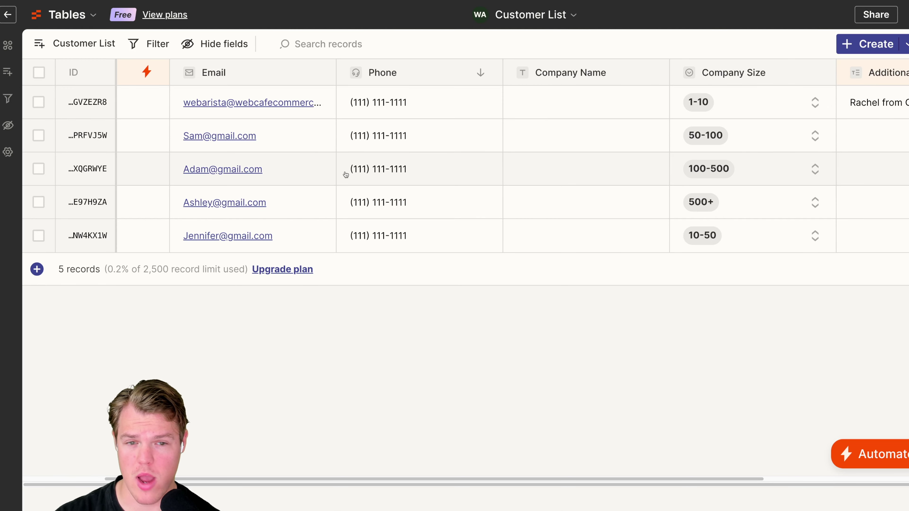
pyautogui.hscroll(5, 349, 173)
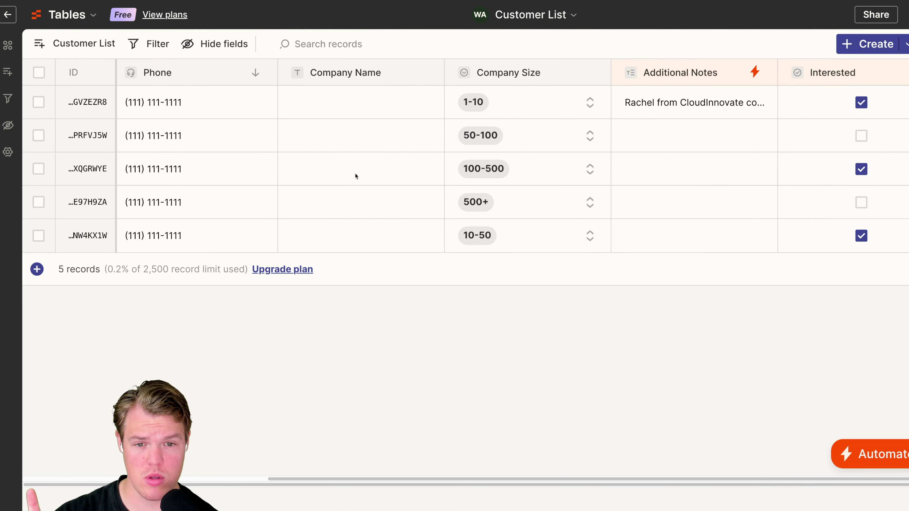
pyautogui.hscroll(-8, 355, 173)
pyautogui.hscroll(6, 353, 199)
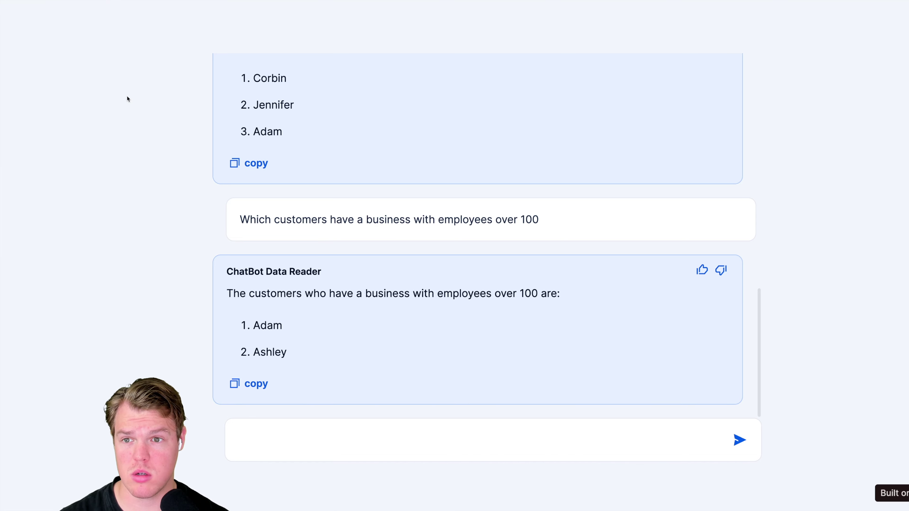
# - Send the chatbot a follow-up asking for a named customer's additional notes
pyautogui.scroll(10, 372, 273)
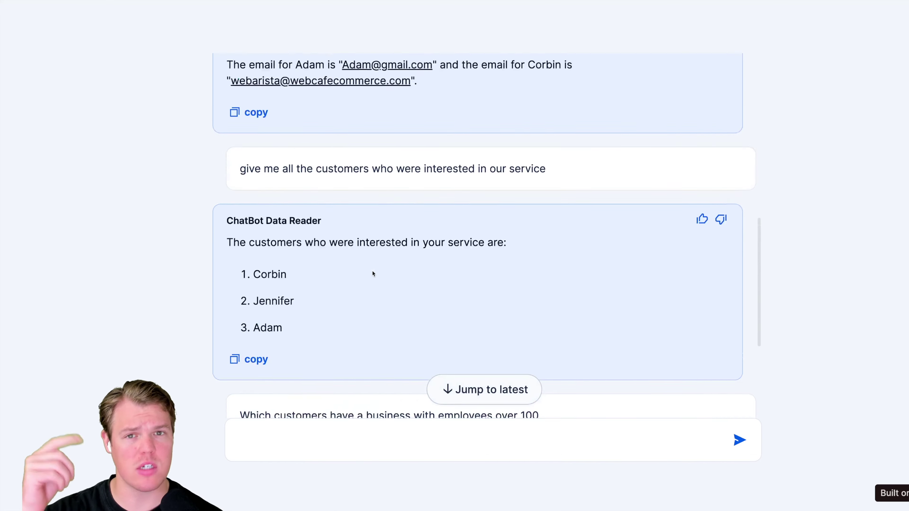
pyautogui.scroll(-15, 372, 273)
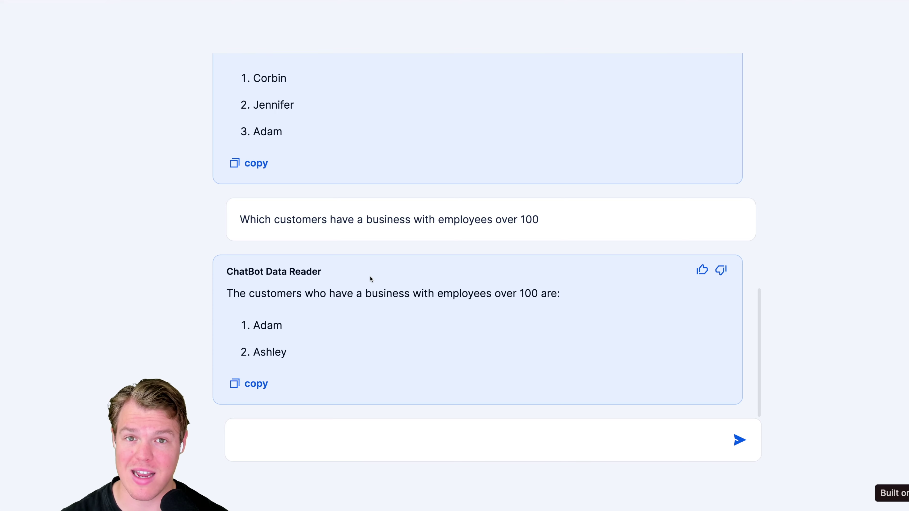
pyautogui.click(309, 437)
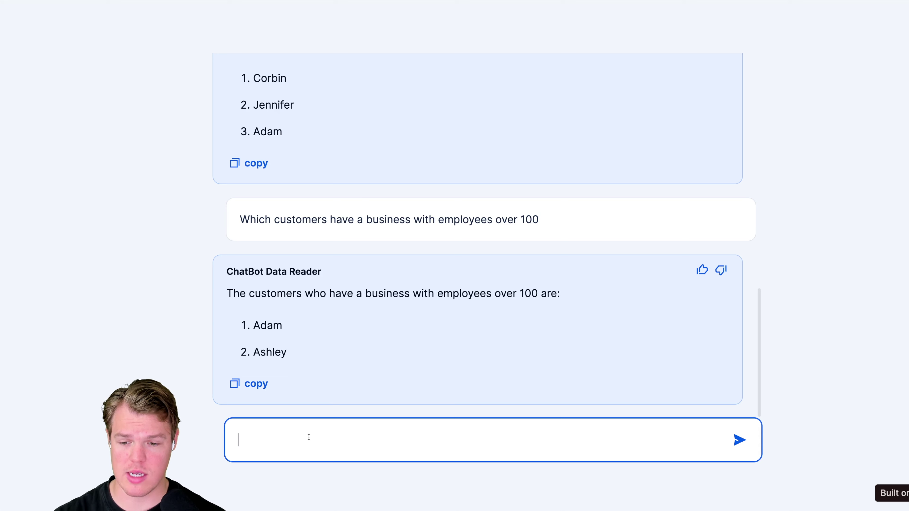
pyautogui.write('For corbin what were are additional notes')
pyautogui.press('Return')
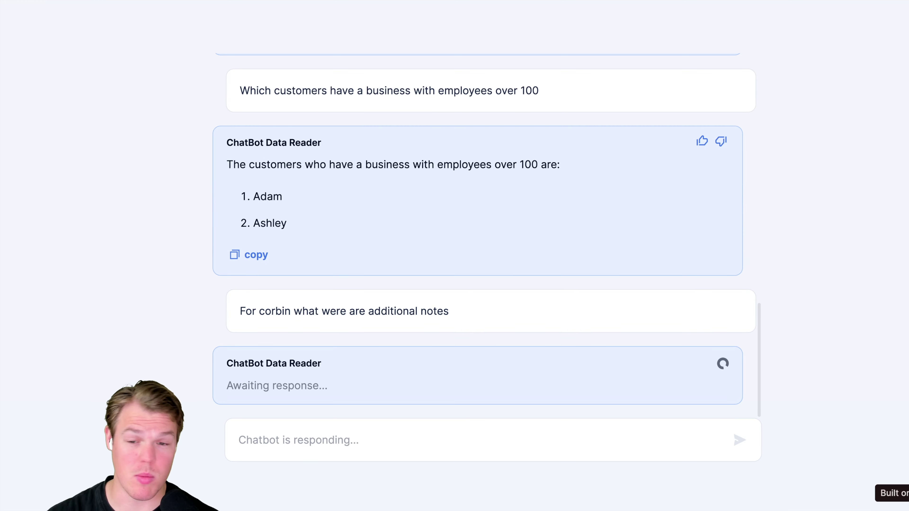